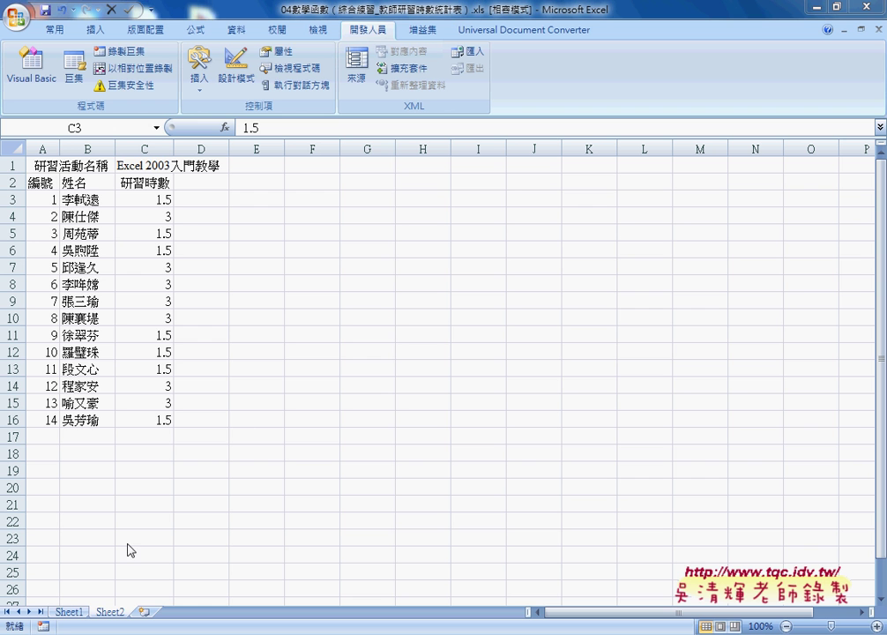
Step: Look over Sheet1's participant list and its empty C2:C21 totals, then return to Sheet2
left_click(71, 613)
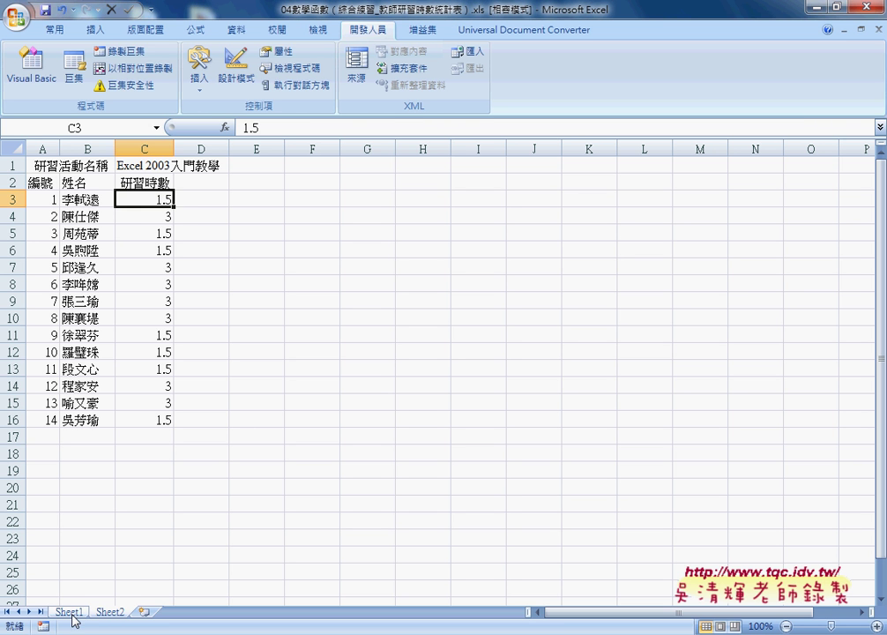
left_click(70, 613)
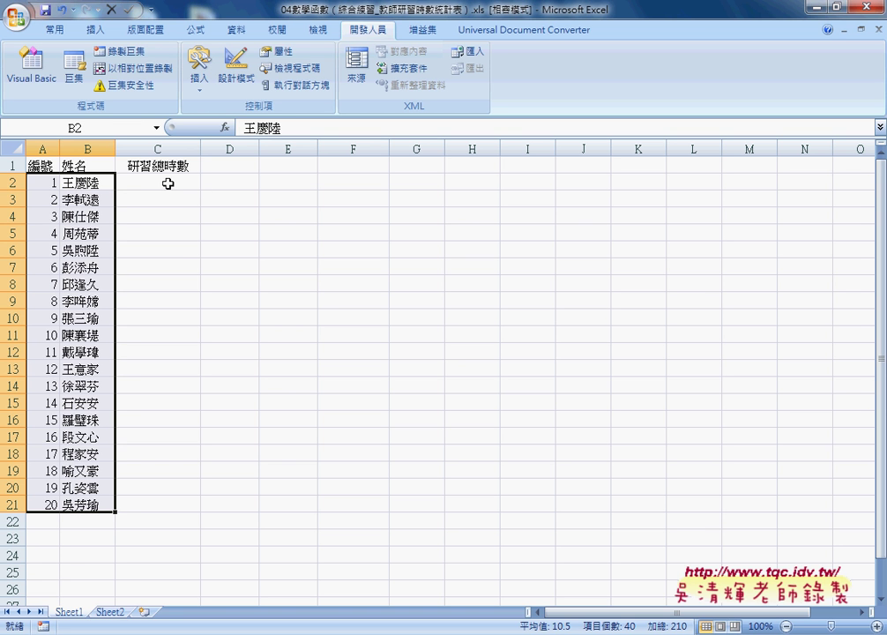
left_click_drag(170, 182, 159, 497)
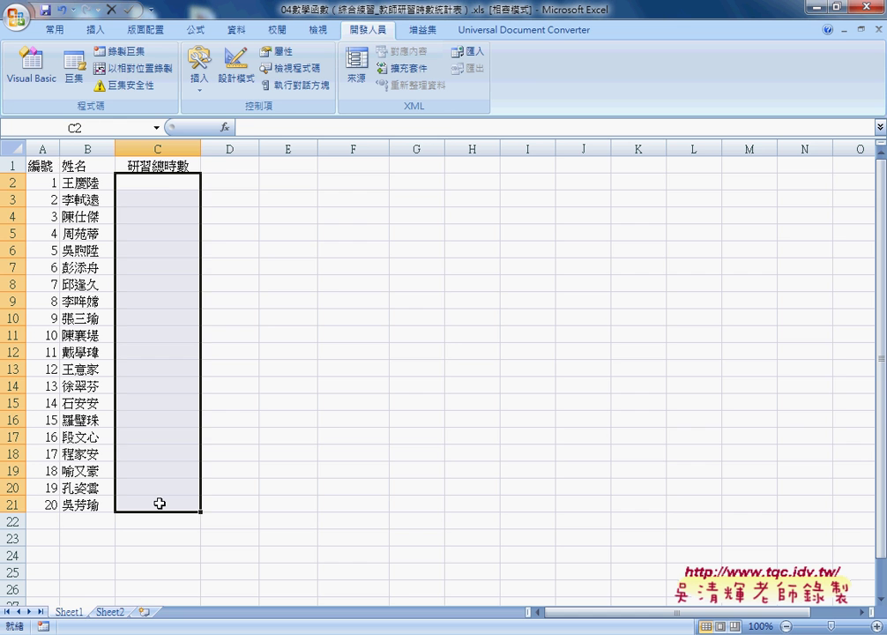
left_click(111, 612)
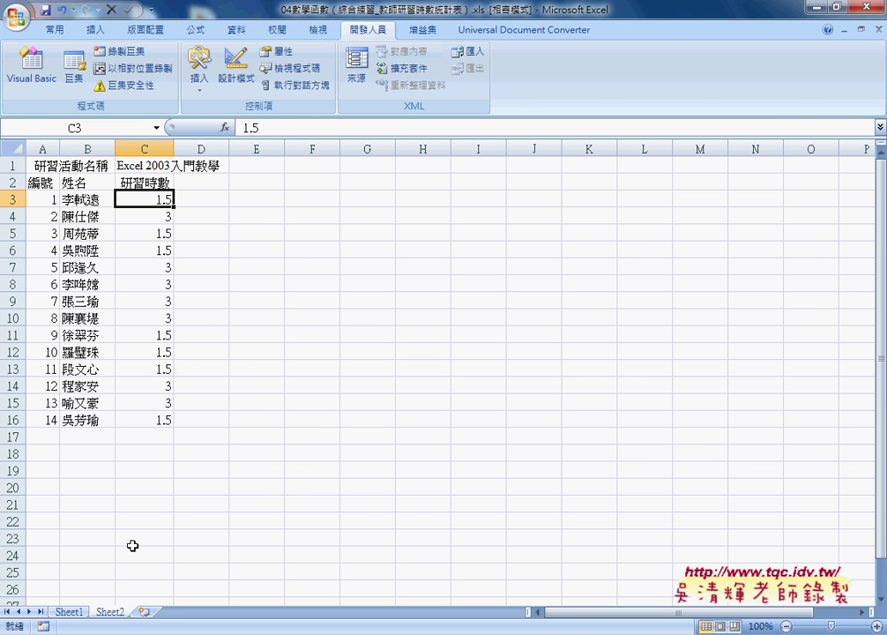
Step: Copy Sheet2 as a new worksheet placed after it and rename the copy Sheet3
left_click_drag(118, 615, 154, 609)
left_click_drag(152, 610, 155, 610)
double_click(157, 613)
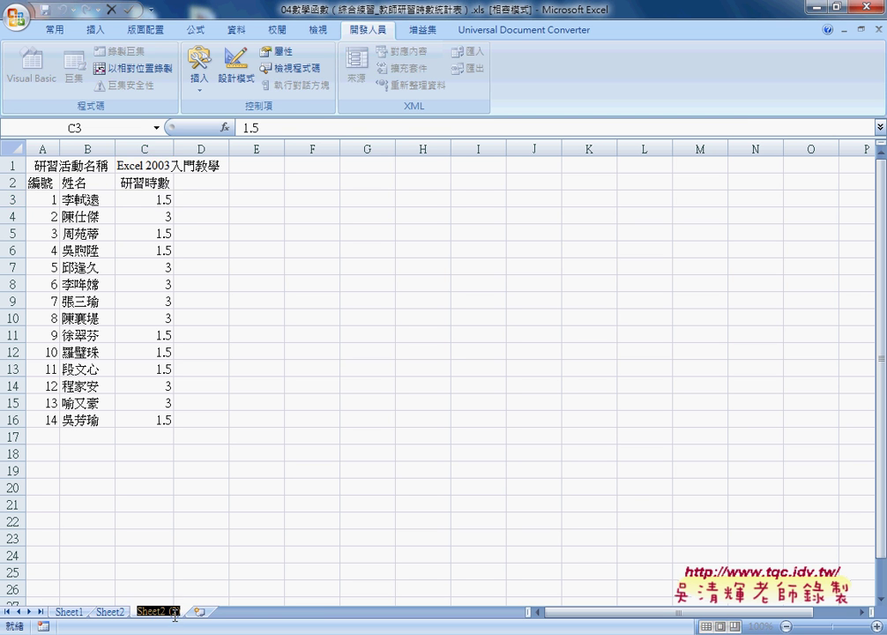
left_click(162, 611)
left_click_drag(163, 611, 180, 611)
type("3")
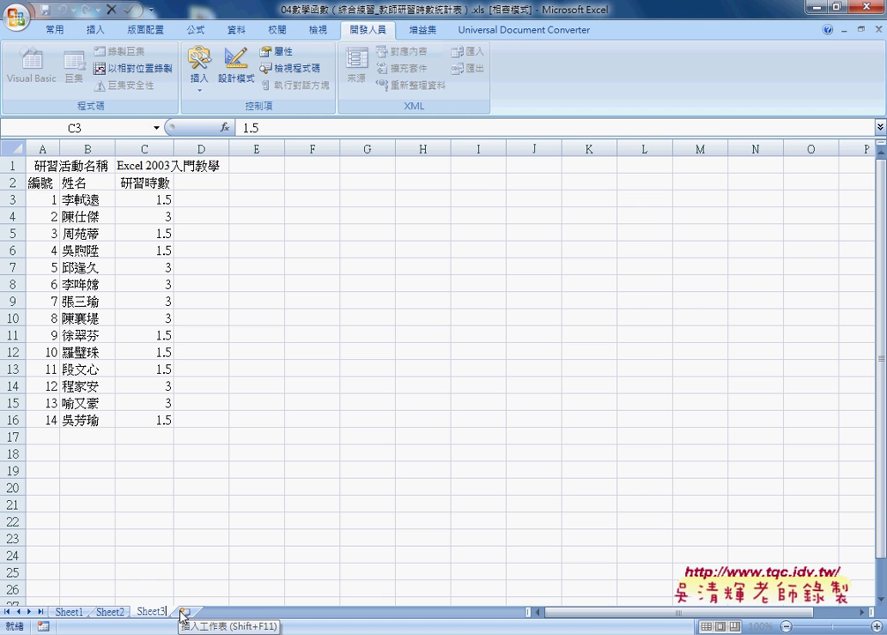
left_click(115, 616)
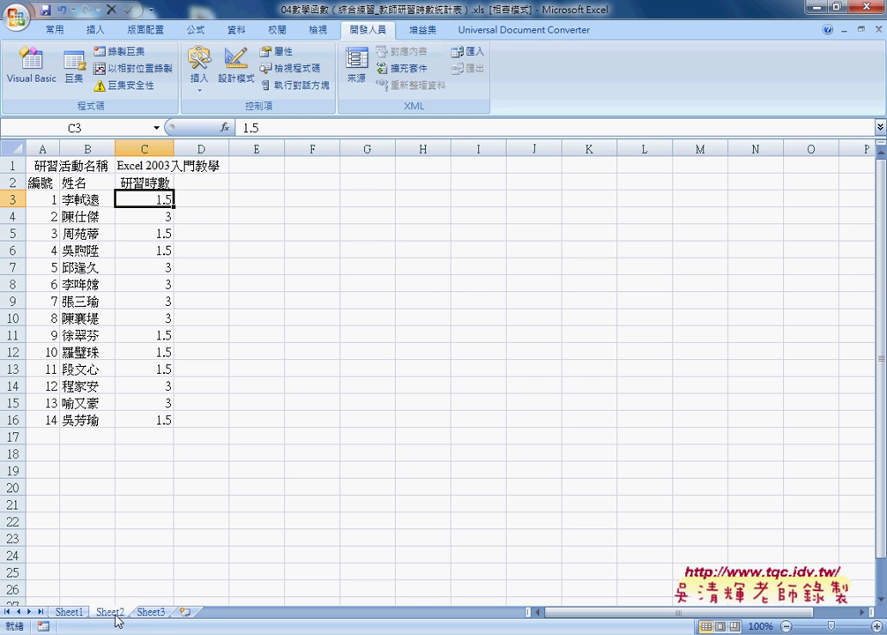
Step: On Sheet3, change the C1 title to Excel 2003進階教學 by replacing 入門 with 進階
left_click(152, 615)
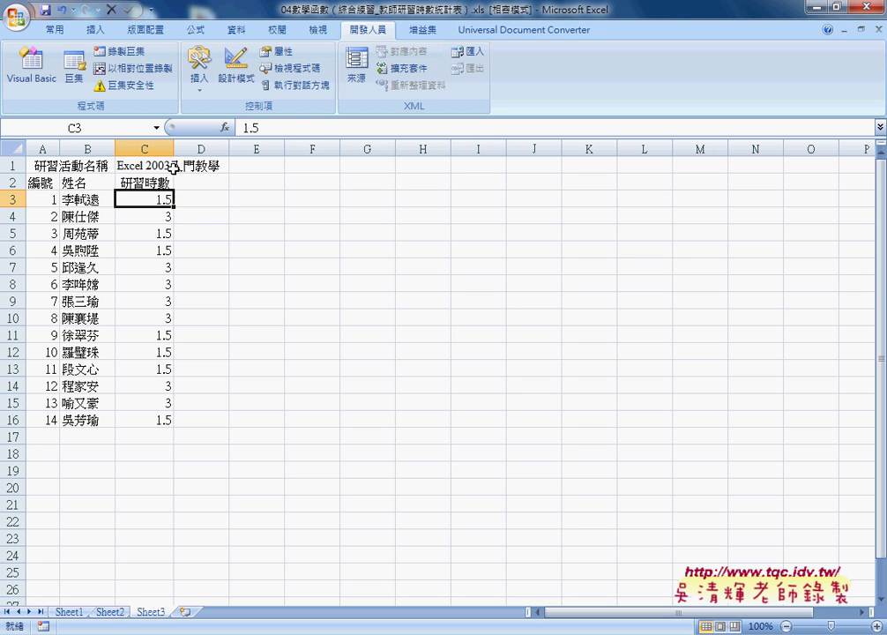
left_click(173, 167)
left_click_drag(298, 129, 322, 129)
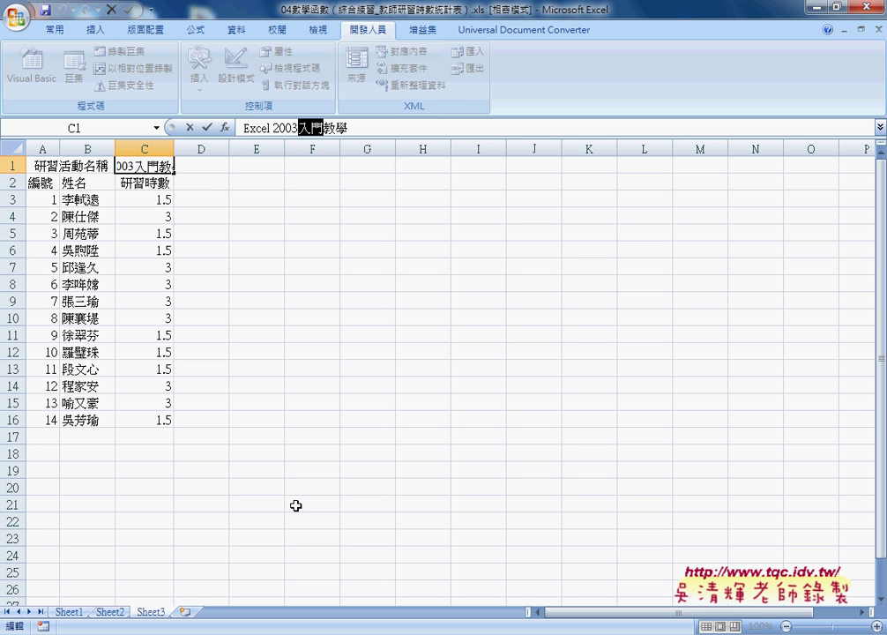
type("r")
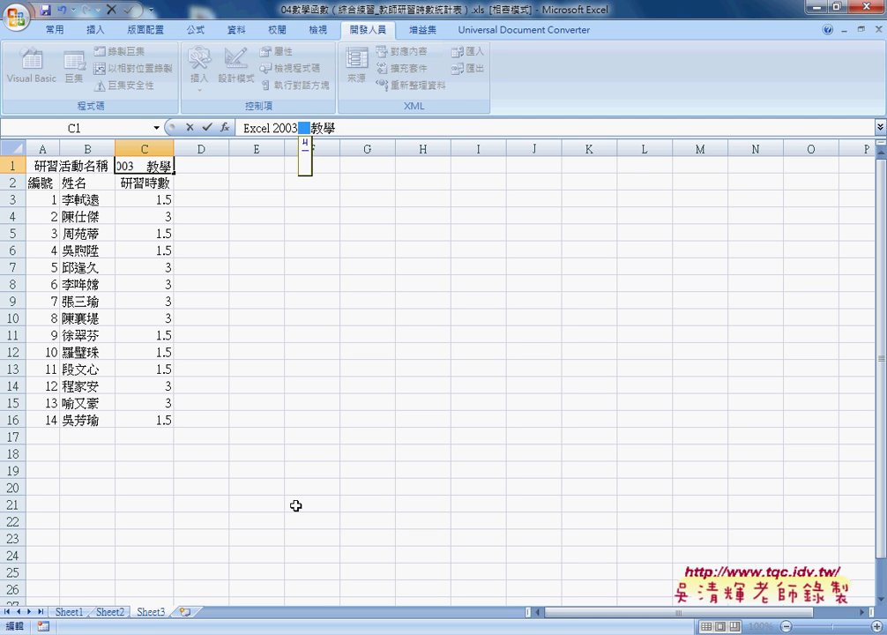
type("up4")
key("Down")
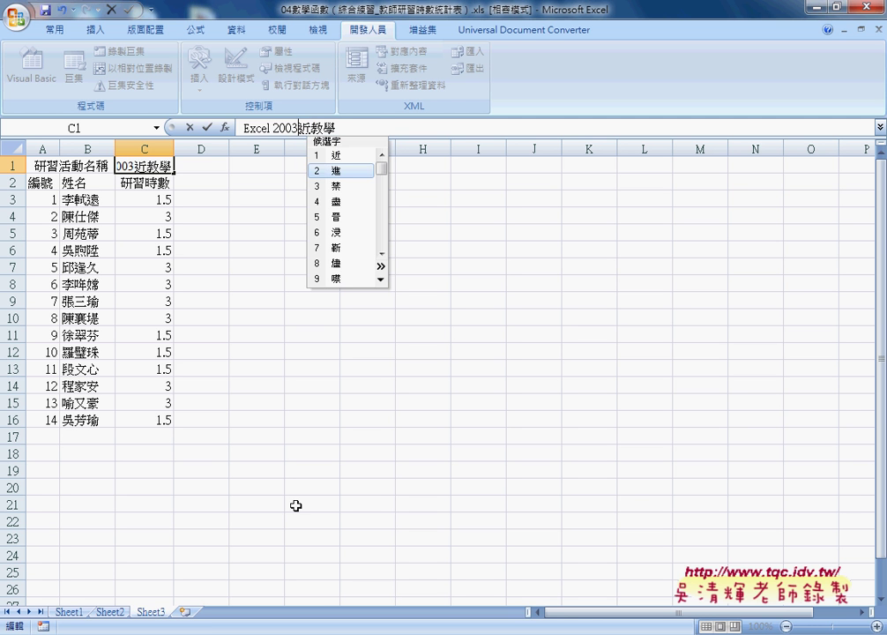
key("Return")
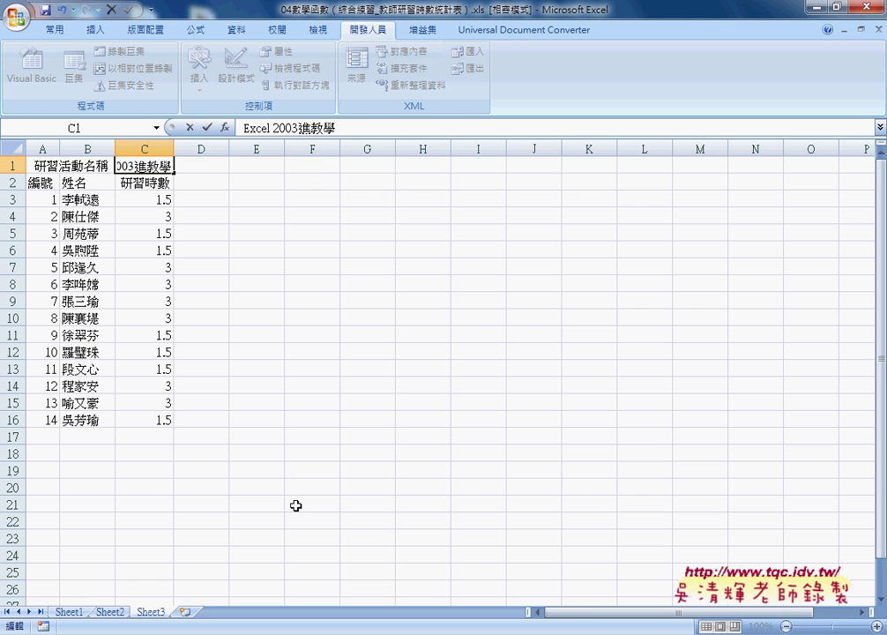
type("ru,")
key("space")
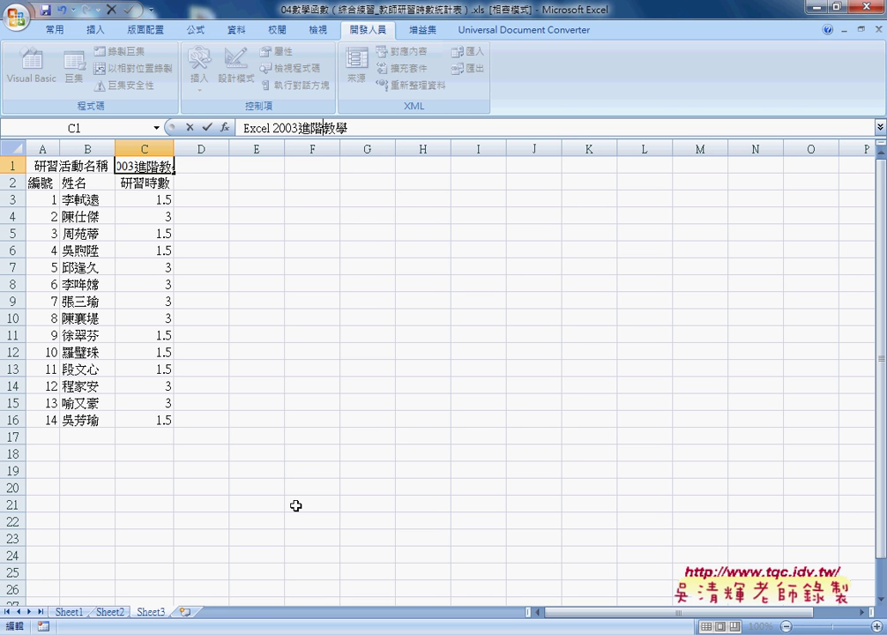
key("Return")
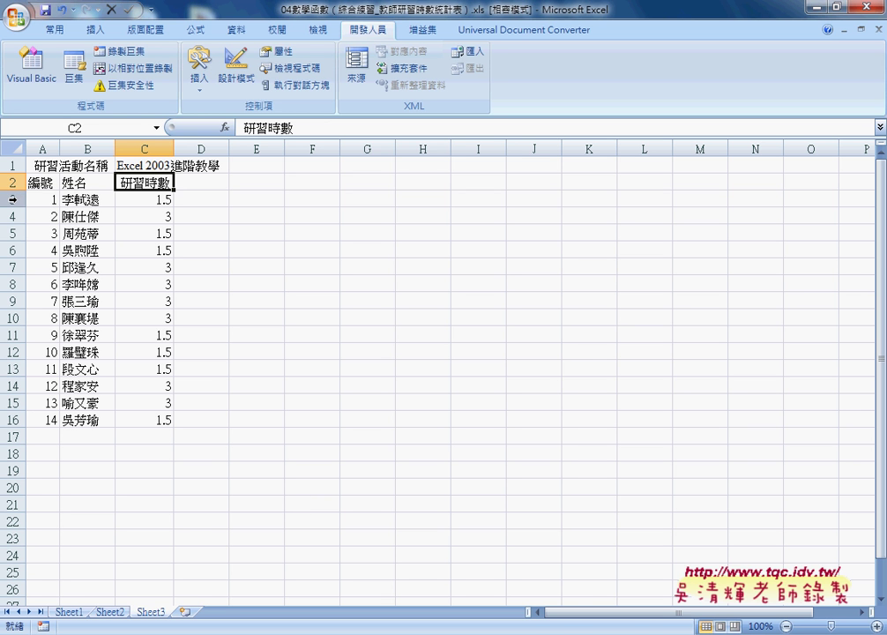
Step: Delete rows 3 and 16, the first and last participants, from Sheet3
left_click(14, 199)
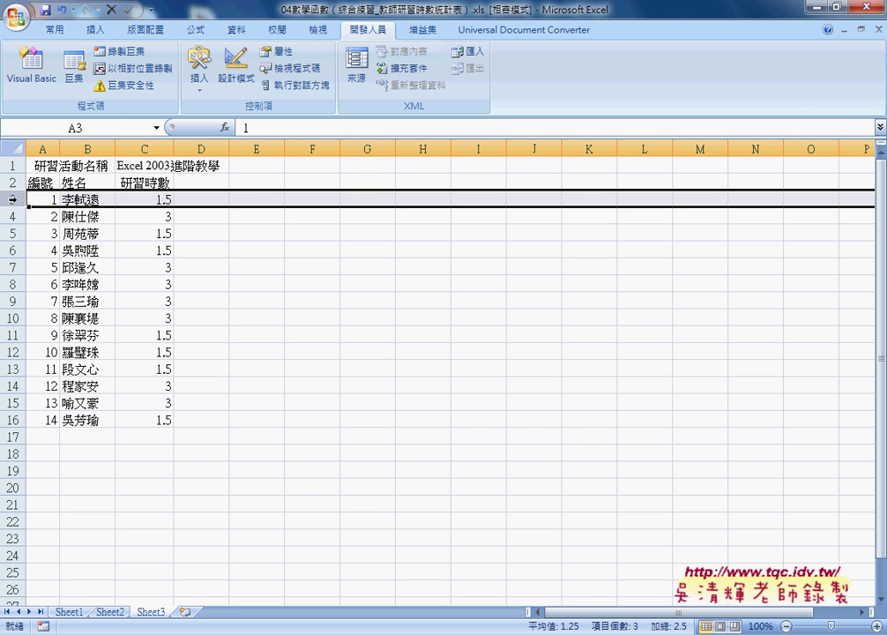
left_click(14, 420, "ctrl")
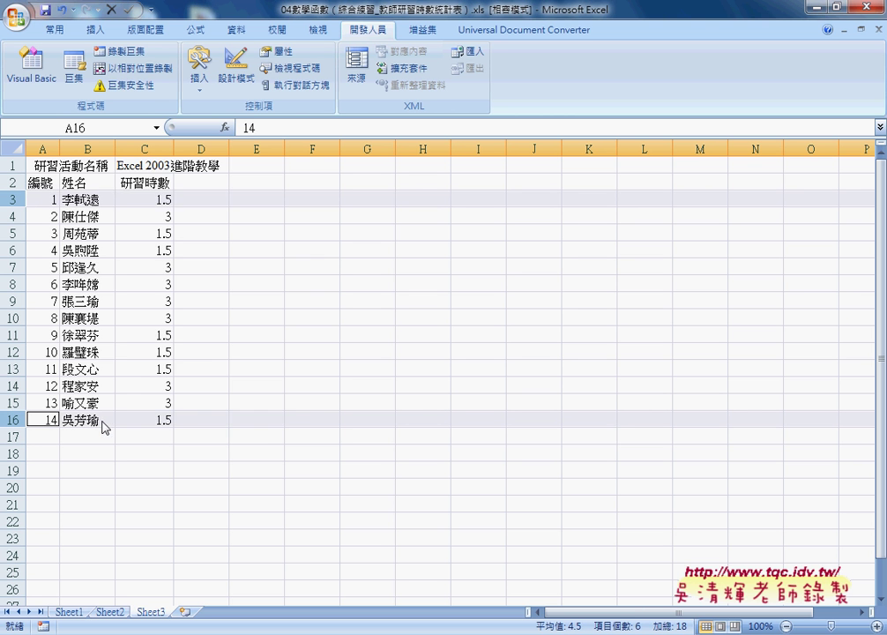
right_click(104, 427)
left_click(159, 222)
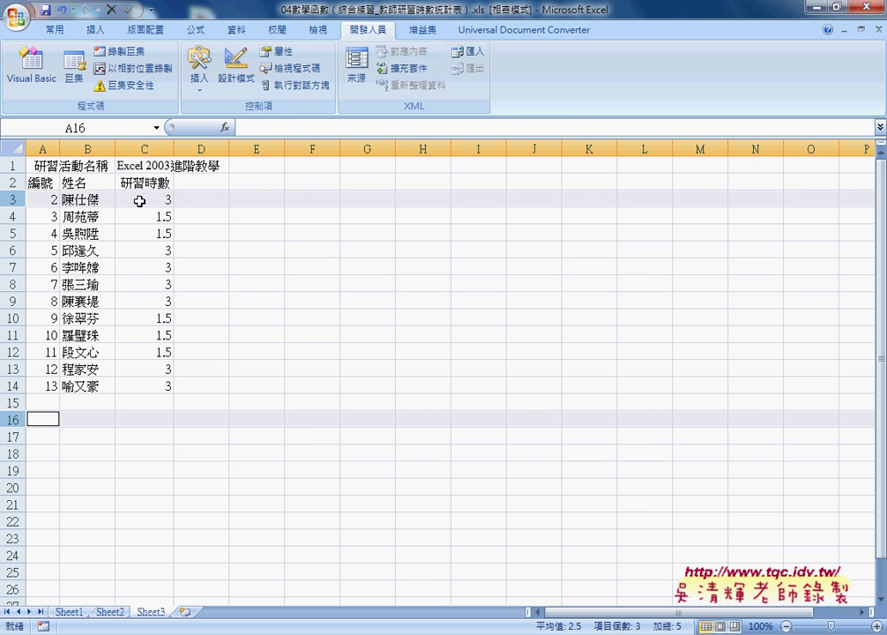
Step: Replace the hours in C3:C14 with 2 for every participant
left_click_drag(139, 201, 145, 387)
key("Delete")
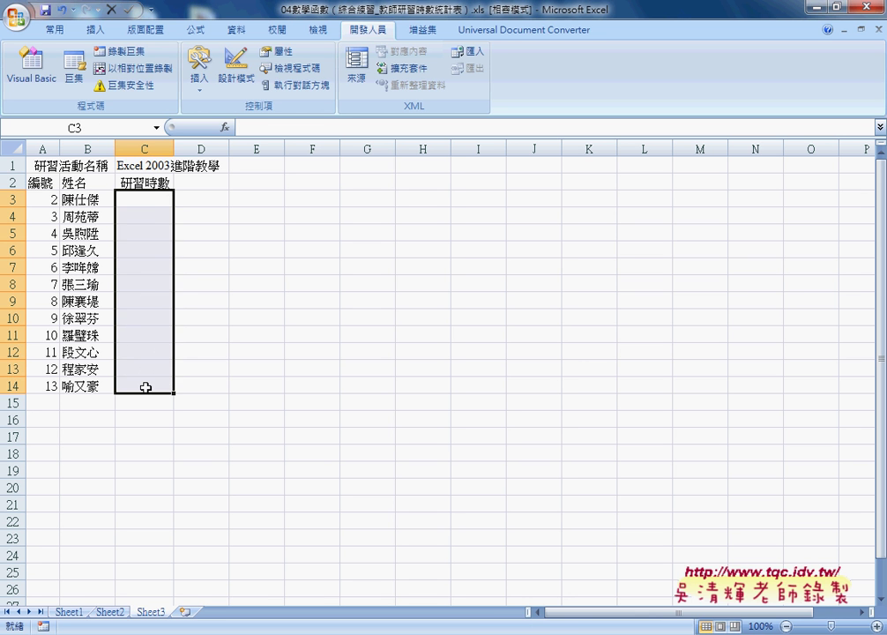
left_click(151, 200)
type("2")
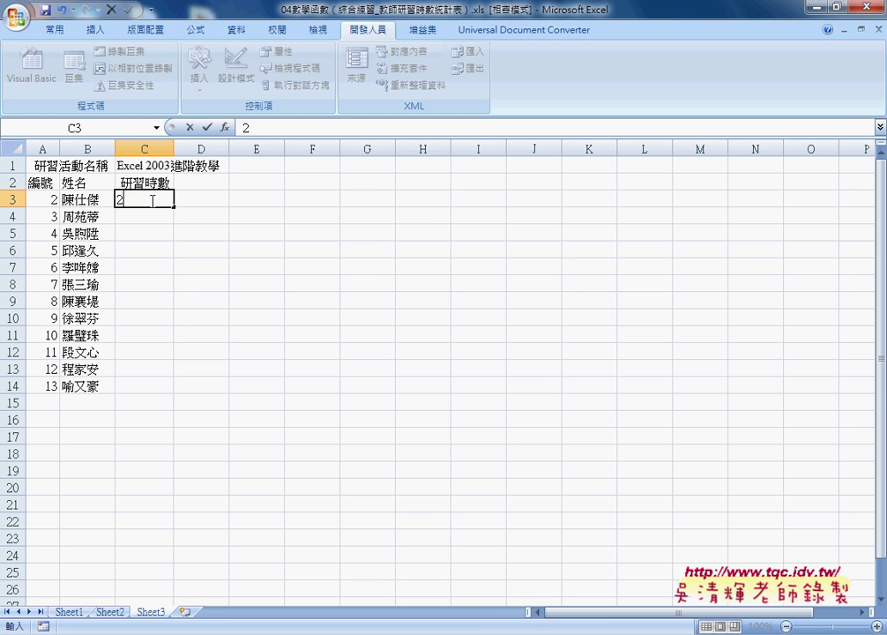
left_click(173, 207)
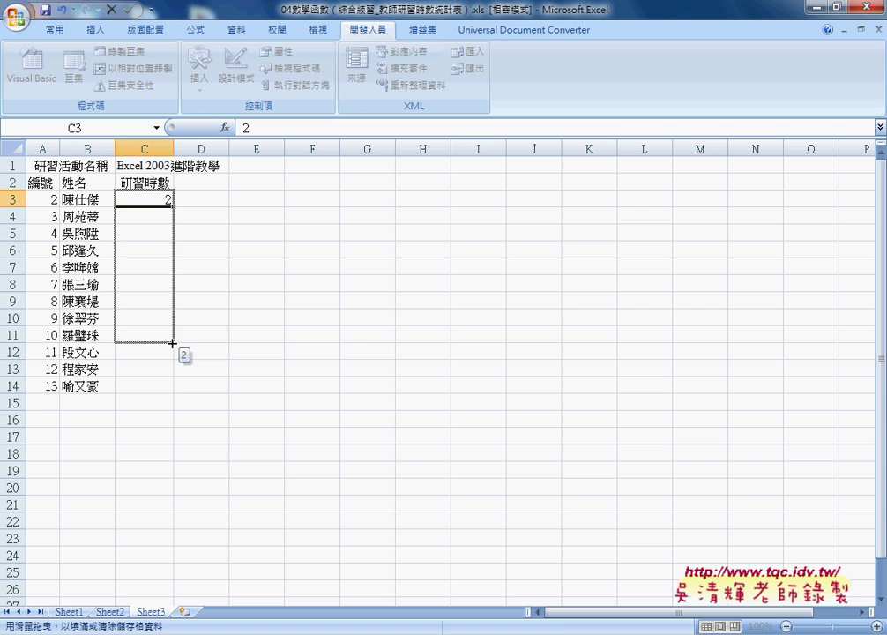
left_click_drag(173, 206, 178, 399)
Step: Renumber column A as a 1 to 12 series in rows 3–14
left_click_drag(51, 201, 49, 384)
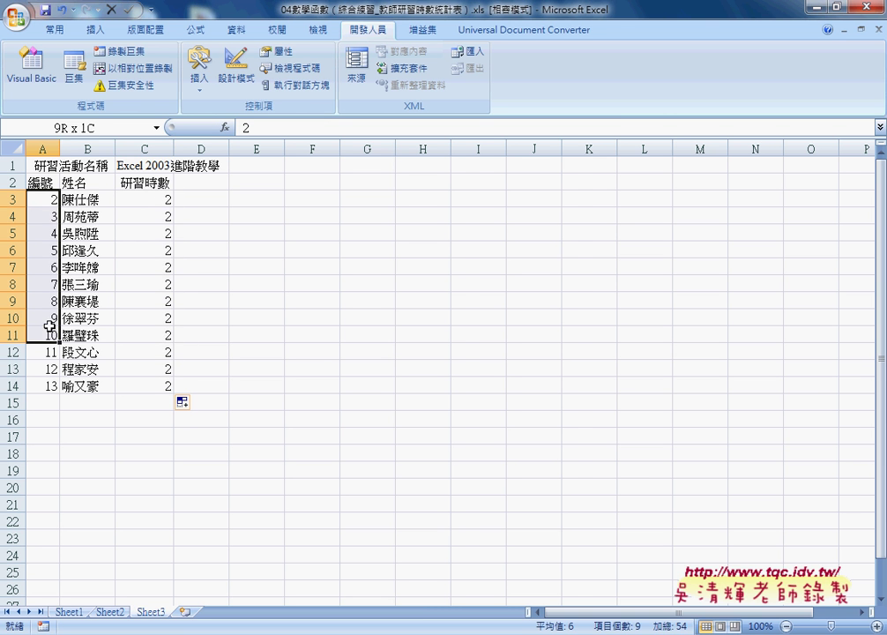
key("Delete")
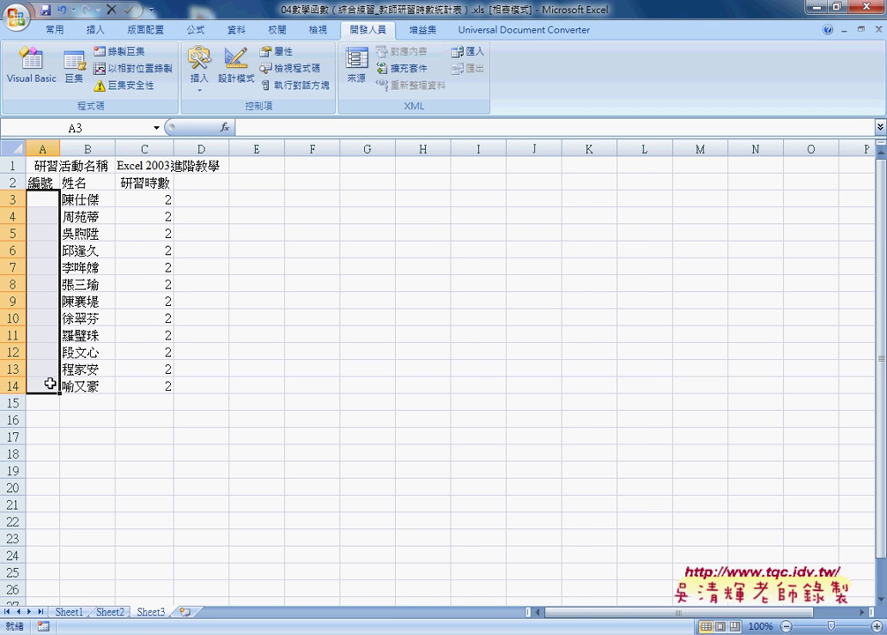
left_click(44, 198)
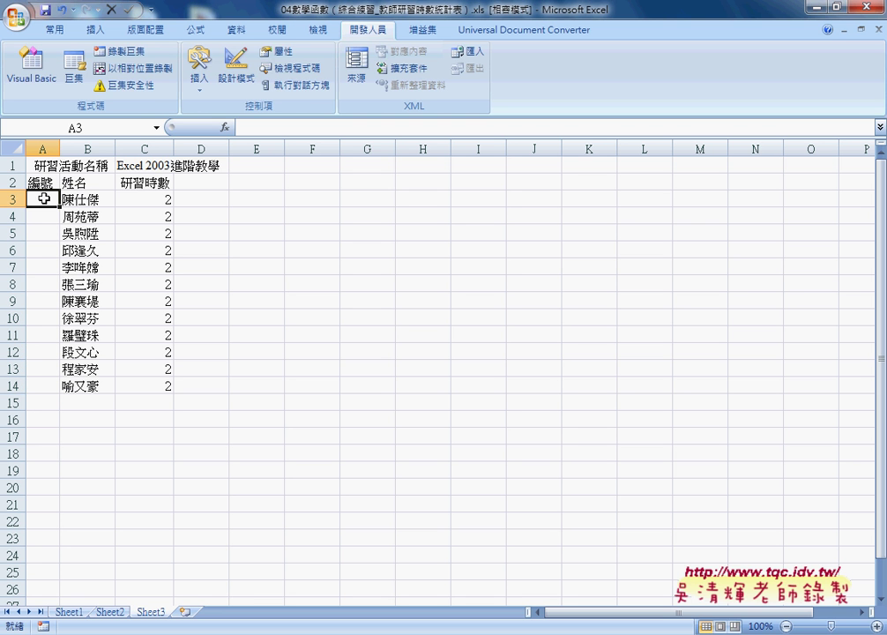
type("1")
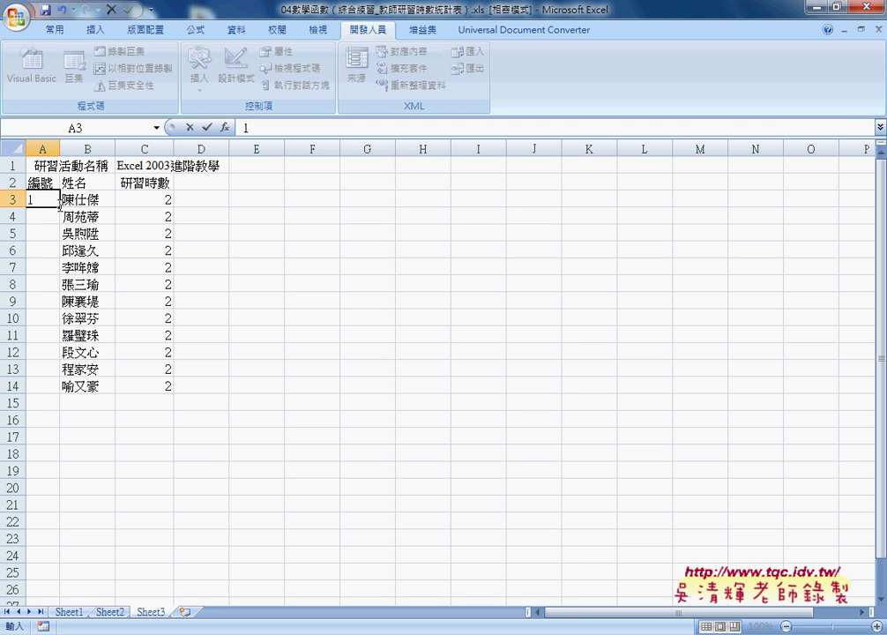
key("Return")
left_click(53, 201)
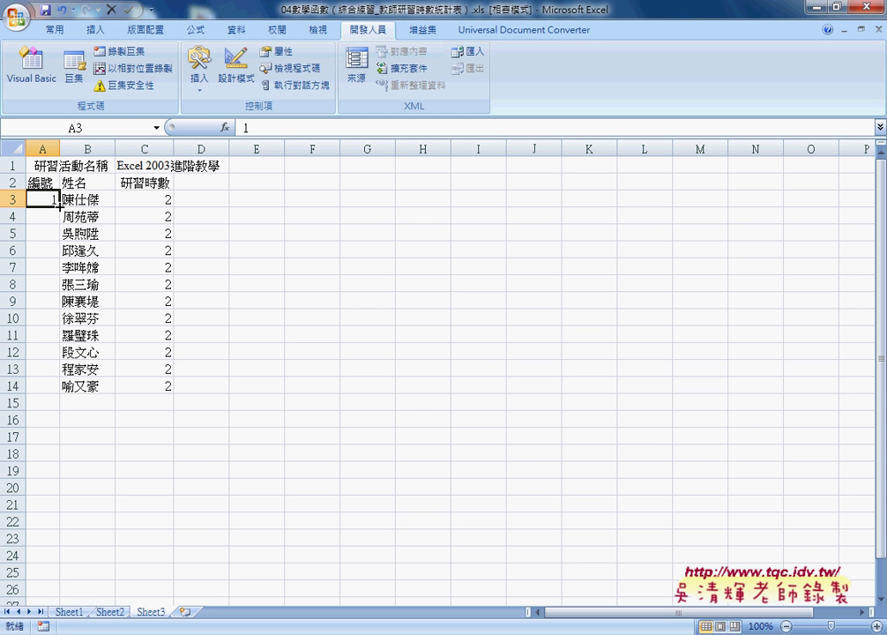
left_click_drag(60, 208, 55, 394)
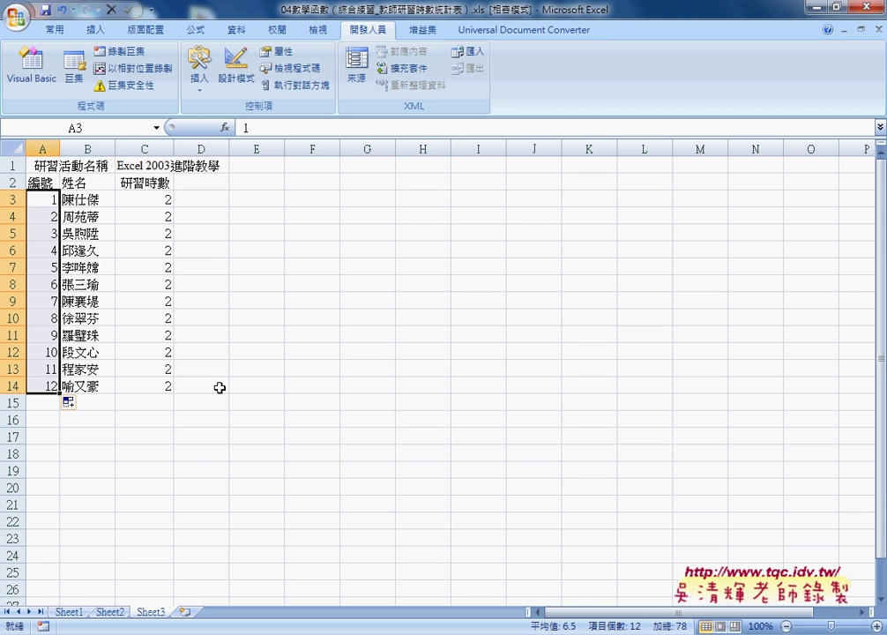
left_click(162, 201)
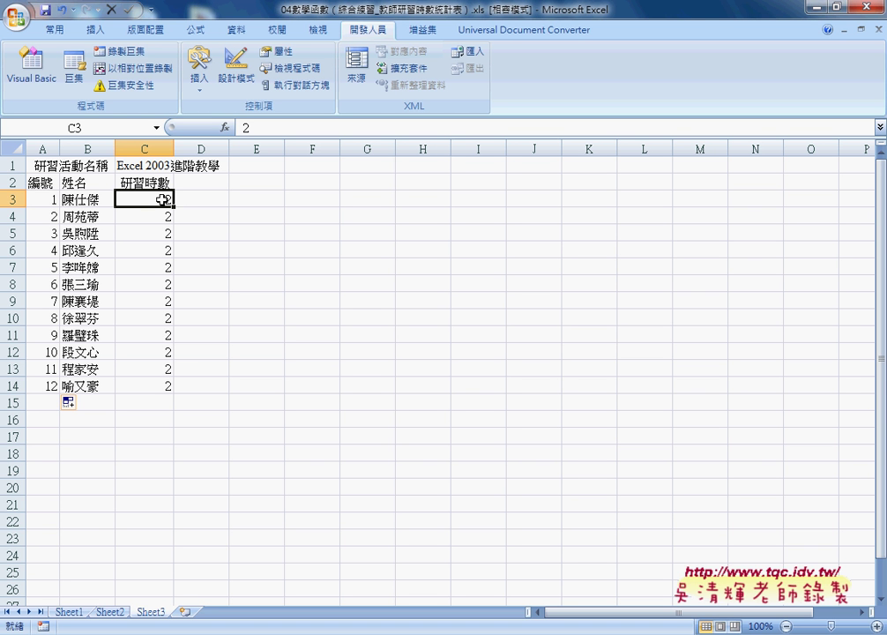
Step: Compare the Sheet2 and Sheet3 hour lists, then return to Sheet1's first name in B2
left_click(110, 611)
left_click(150, 611)
left_click(71, 612)
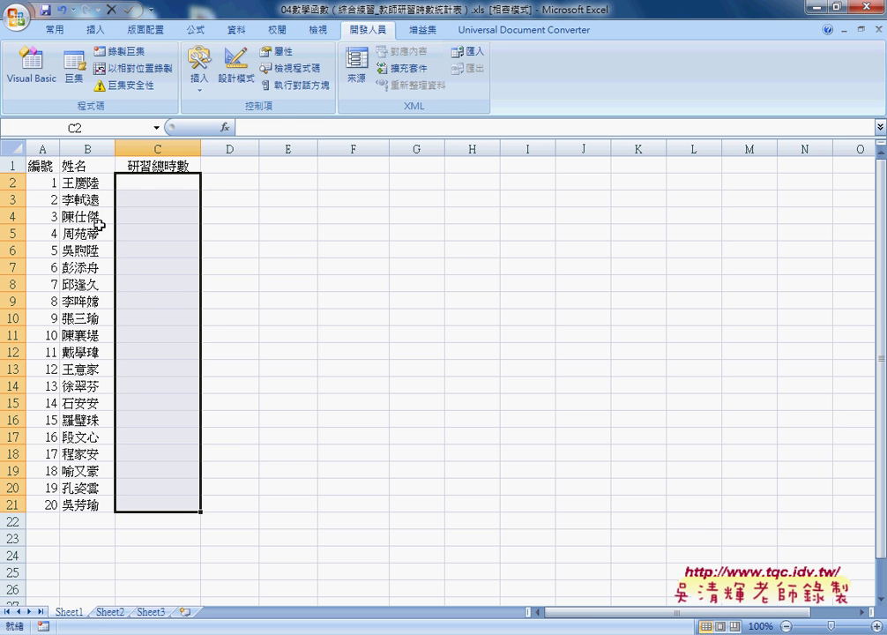
left_click(93, 183)
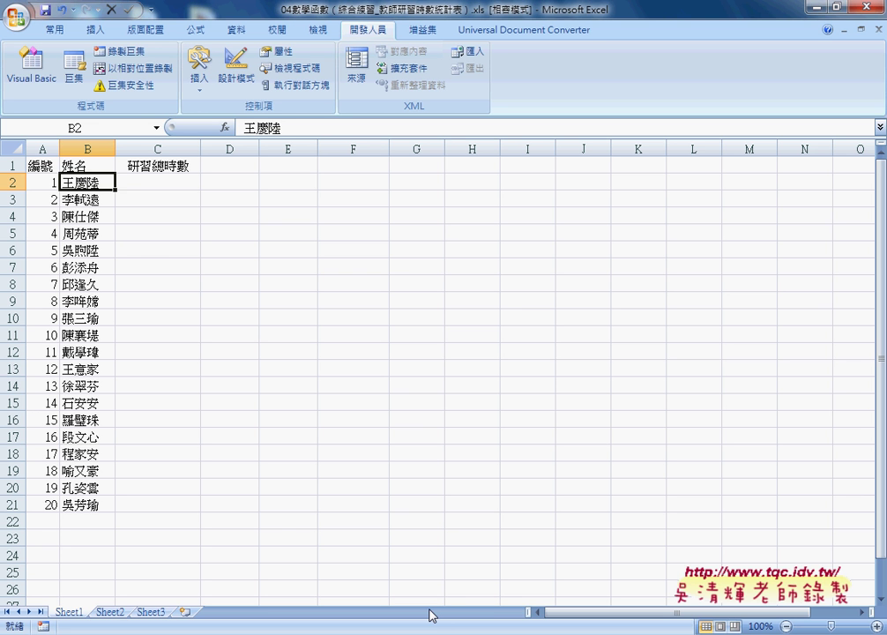
Step: Recheck Sheet2 and Sheet3, then go back to Sheet1 with cell C2 selected
left_click(115, 615)
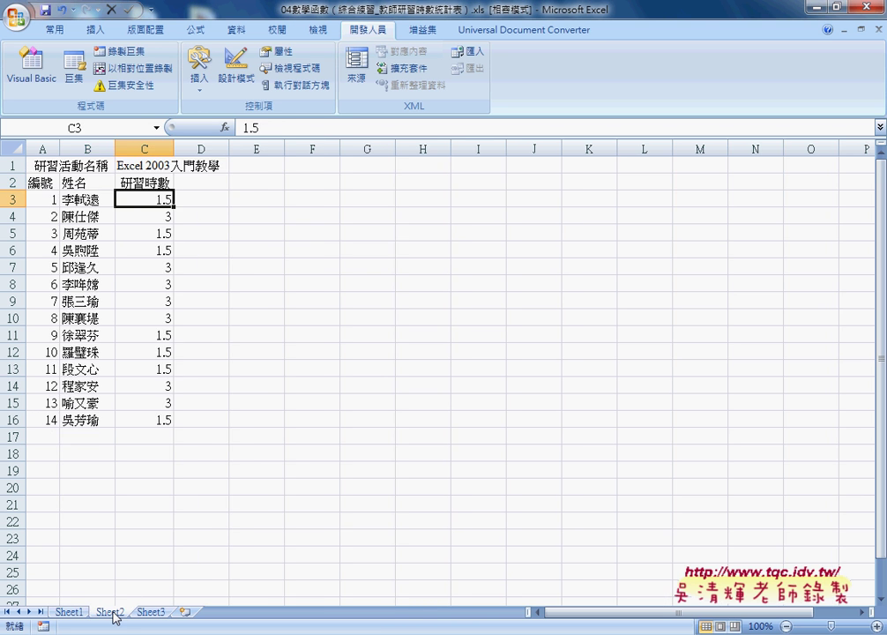
left_click(150, 614)
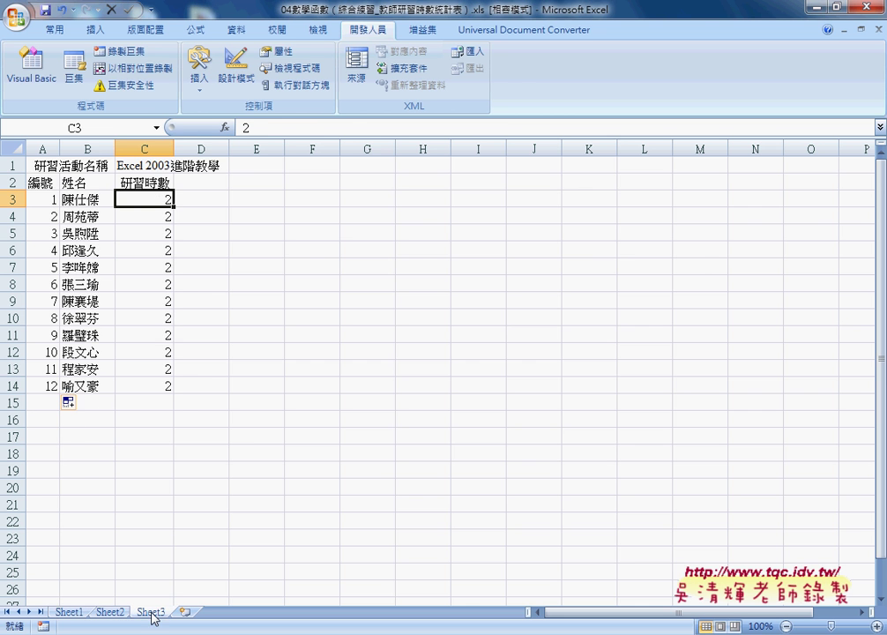
left_click(71, 611)
left_click(157, 186)
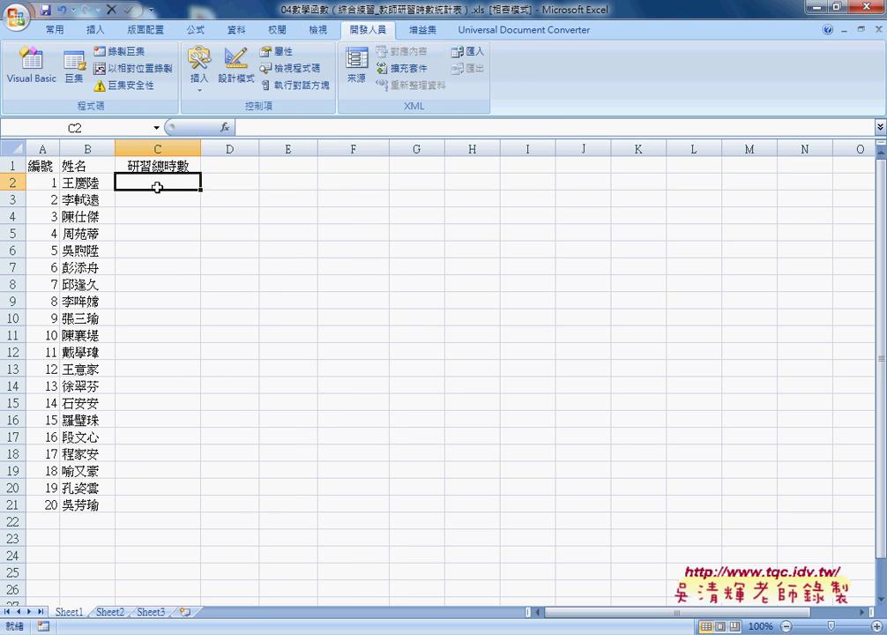
type("0")
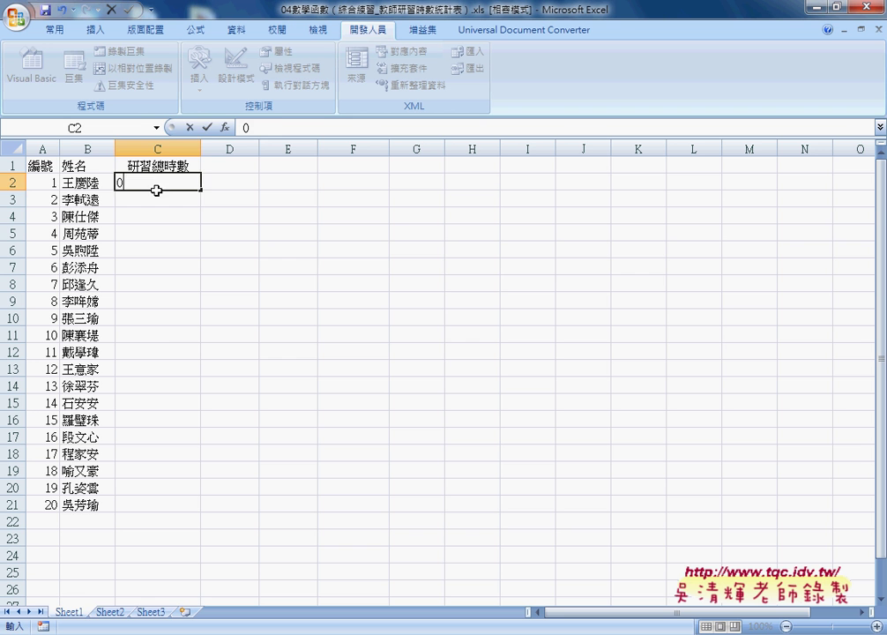
key("Return")
left_click(97, 194)
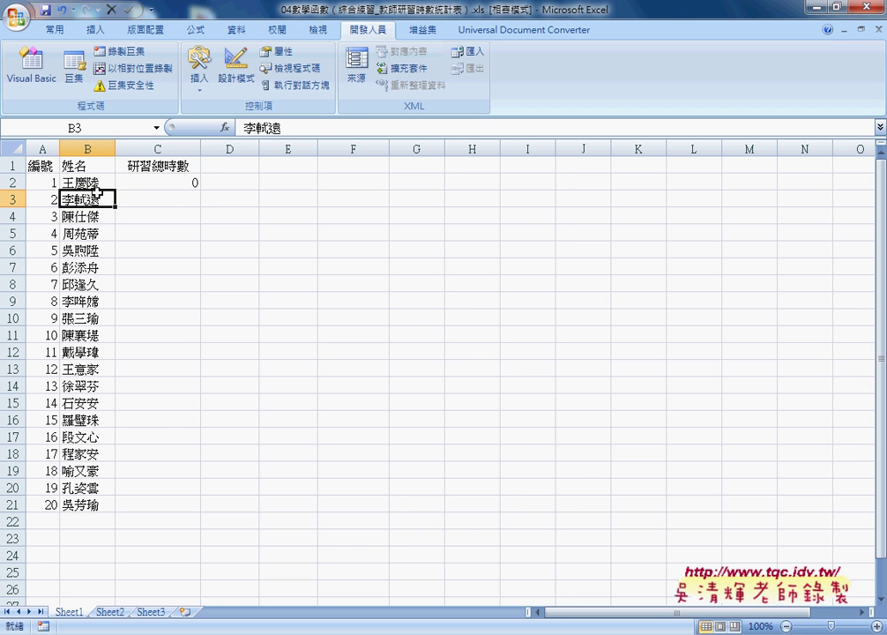
left_click(110, 612)
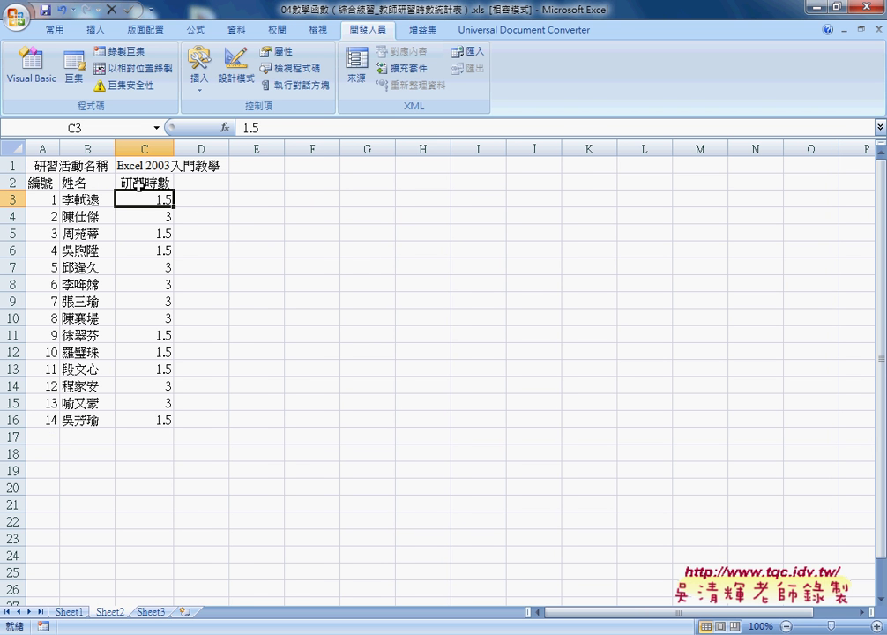
left_click(150, 612)
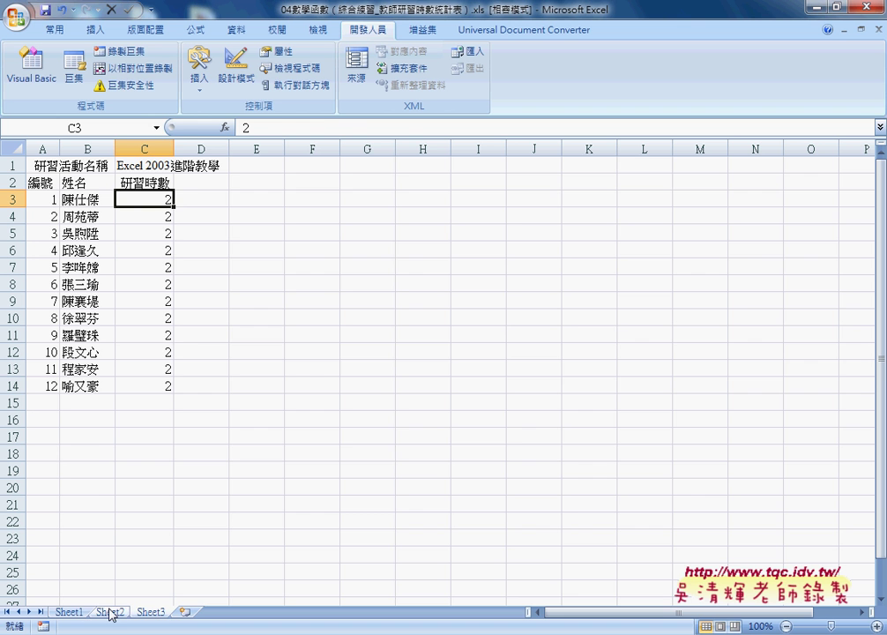
left_click(69, 611)
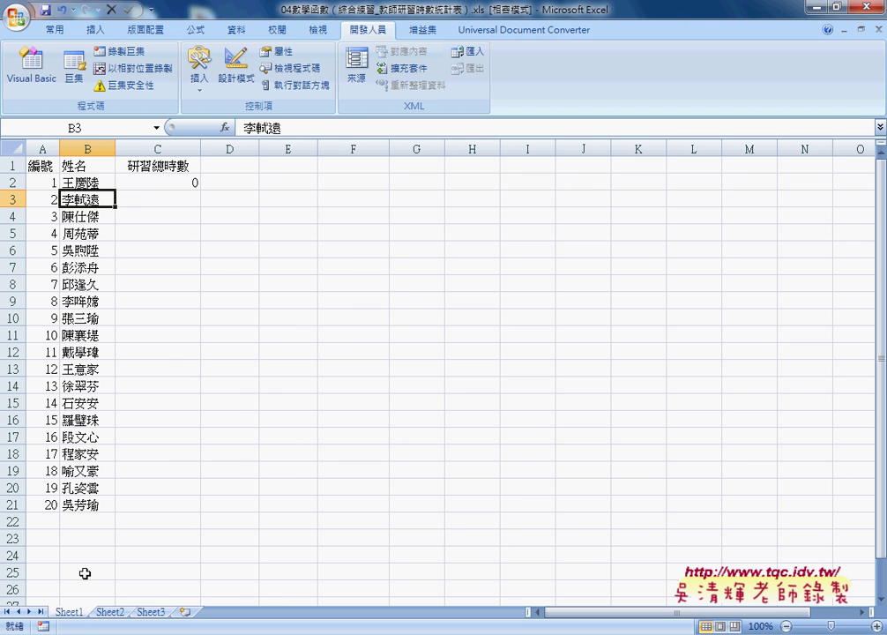
left_click(150, 183)
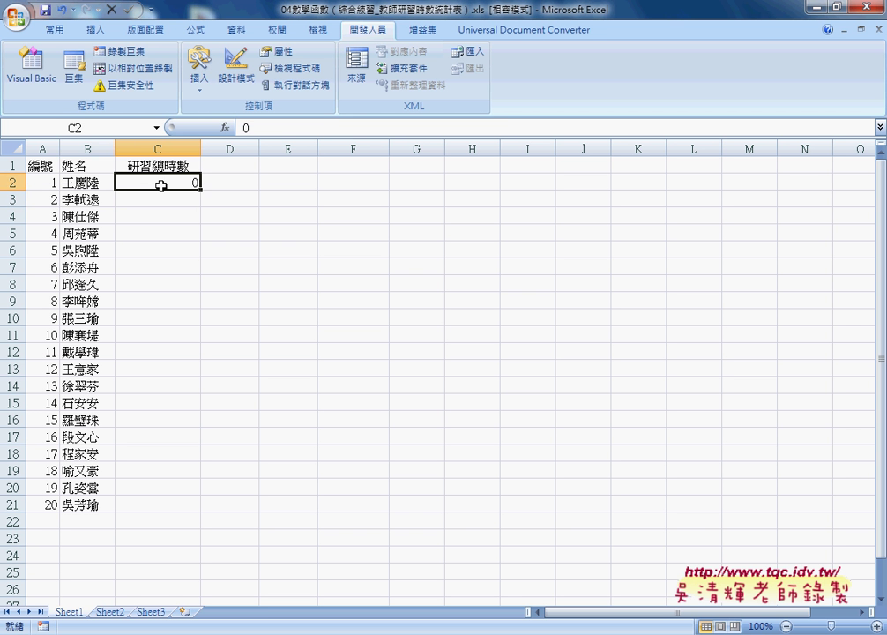
key("Delete")
left_click(105, 615)
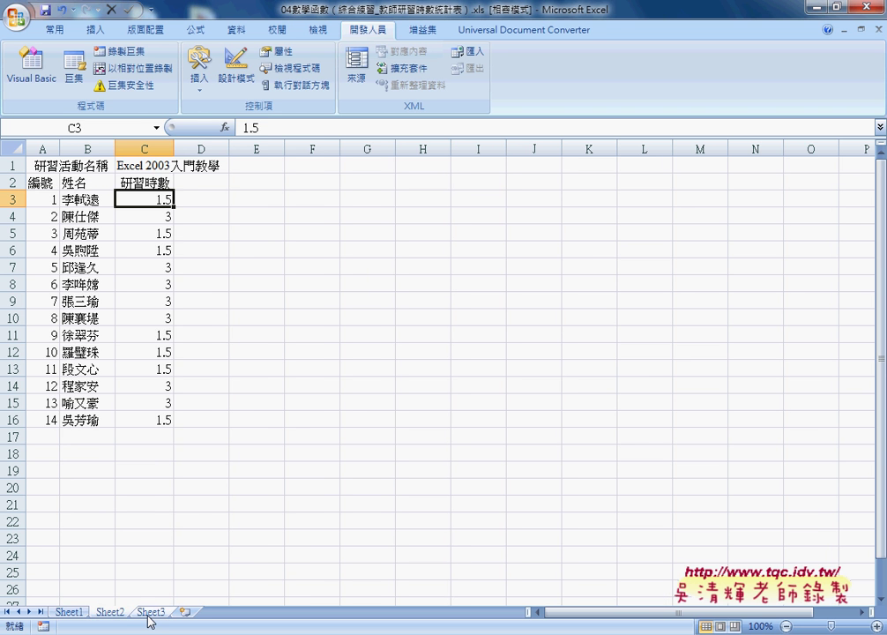
left_click(149, 616)
left_click(70, 615)
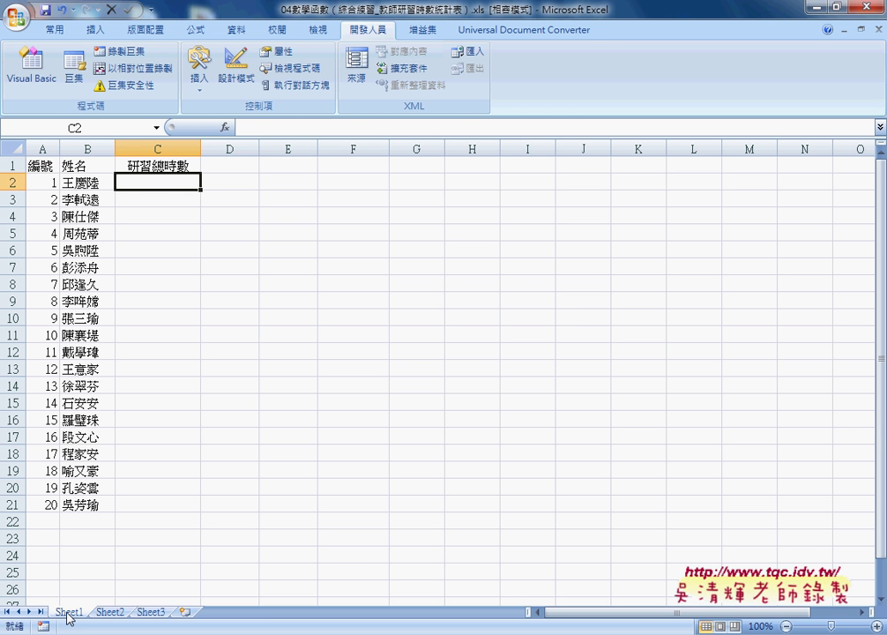
left_click(110, 613)
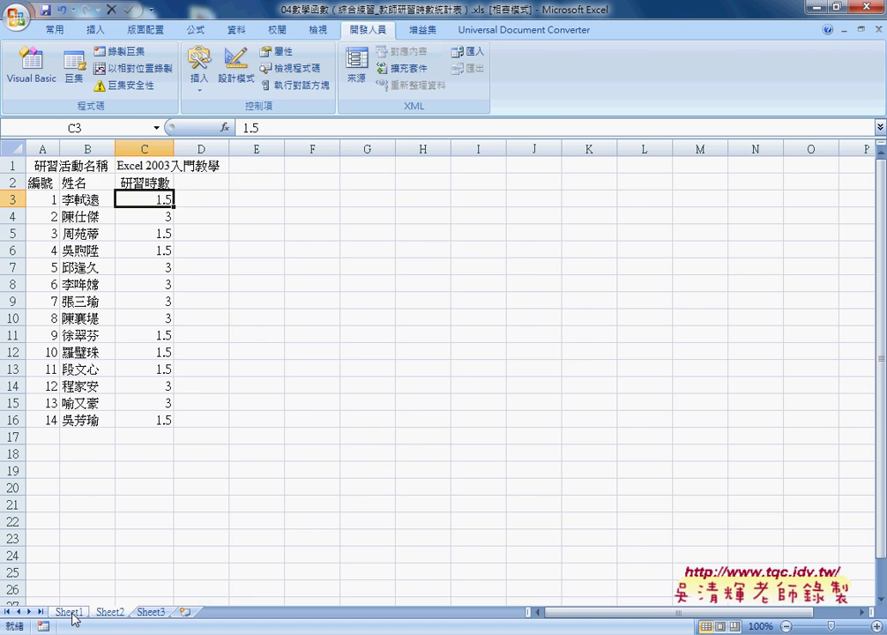
left_click(70, 613)
left_click(109, 612)
left_click(71, 612)
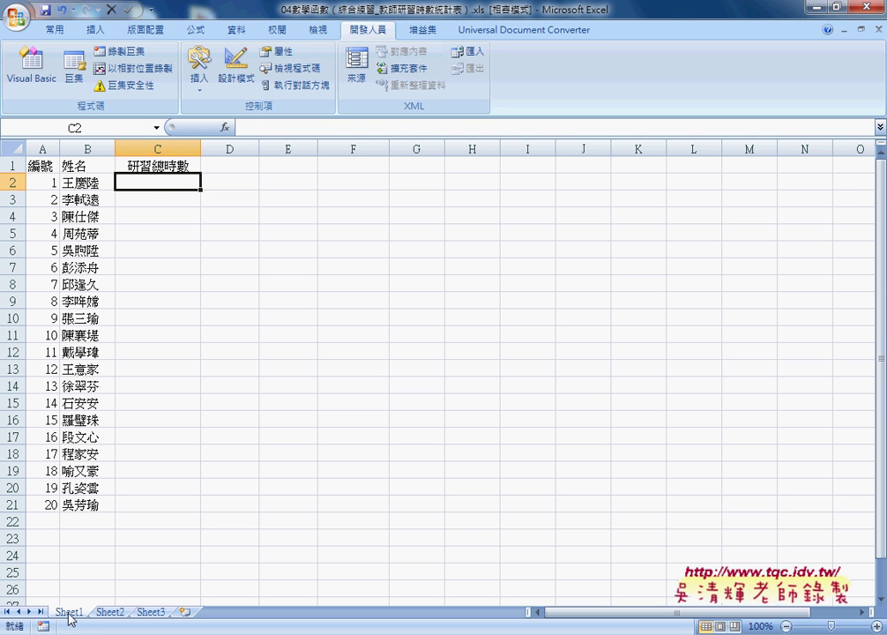
Step: Insert a SUMIF function into C2 from the Math & Trig function list
left_click(225, 129)
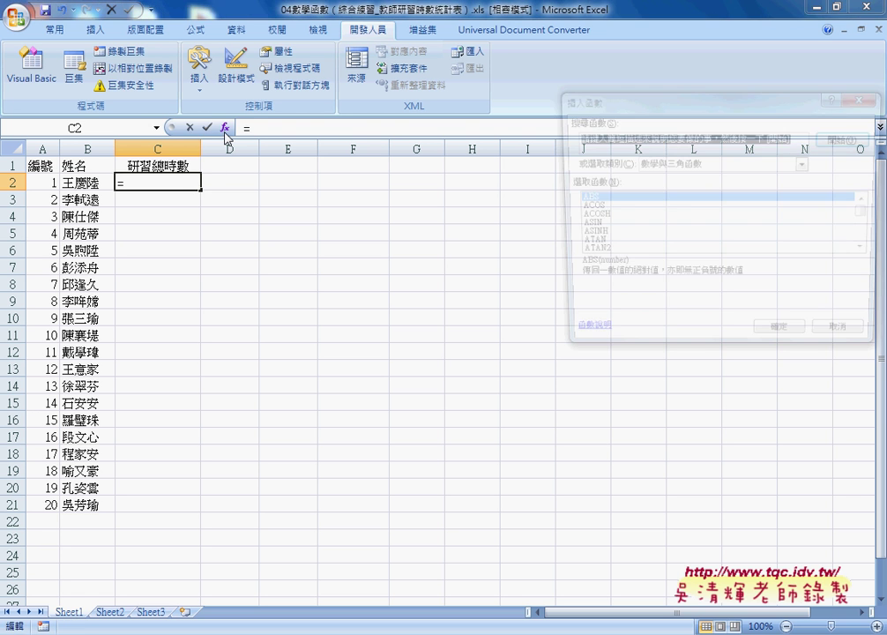
left_click_drag(588, 105, 418, 113)
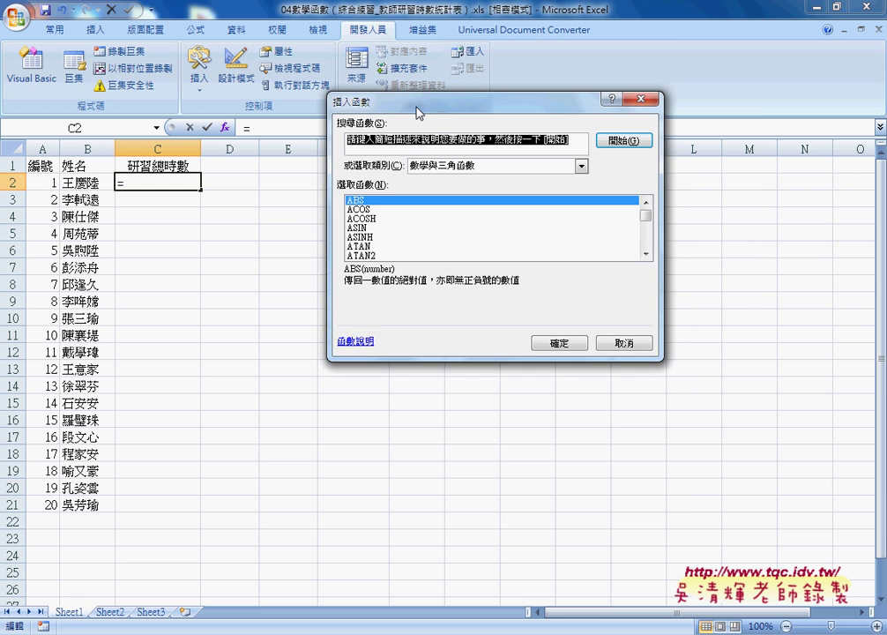
left_click_drag(646, 216, 645, 240)
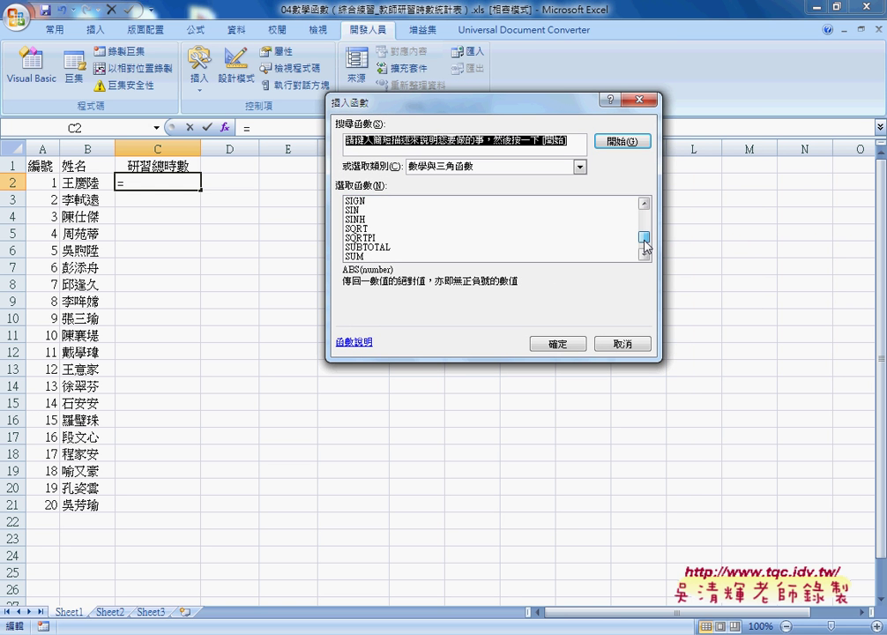
left_click(644, 255)
left_click(645, 255)
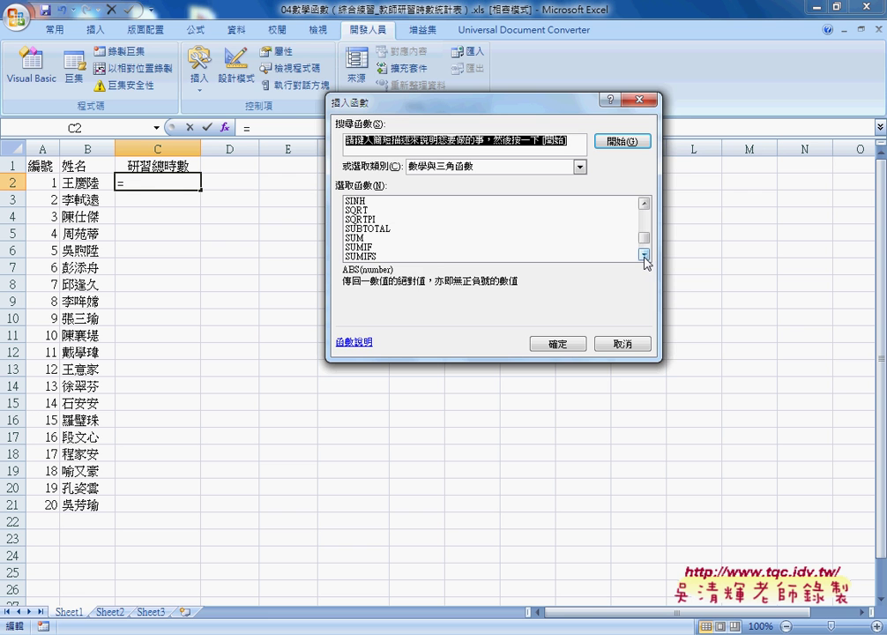
left_click(618, 247)
left_click(557, 343)
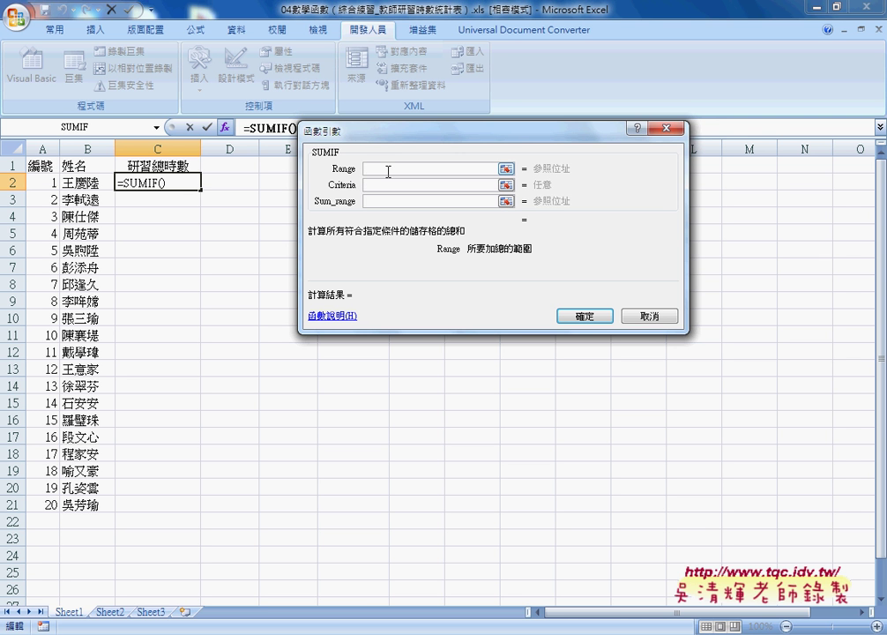
Step: Set the SUMIF Range to Sheet2!B3:B16 and the Criteria to Sheet1's B2
left_click(112, 614)
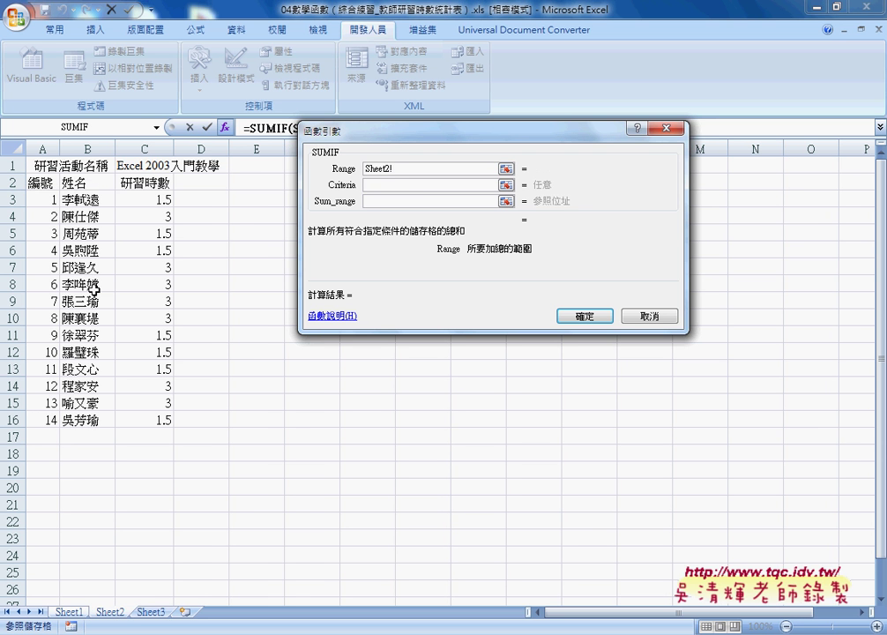
left_click_drag(70, 199, 91, 424)
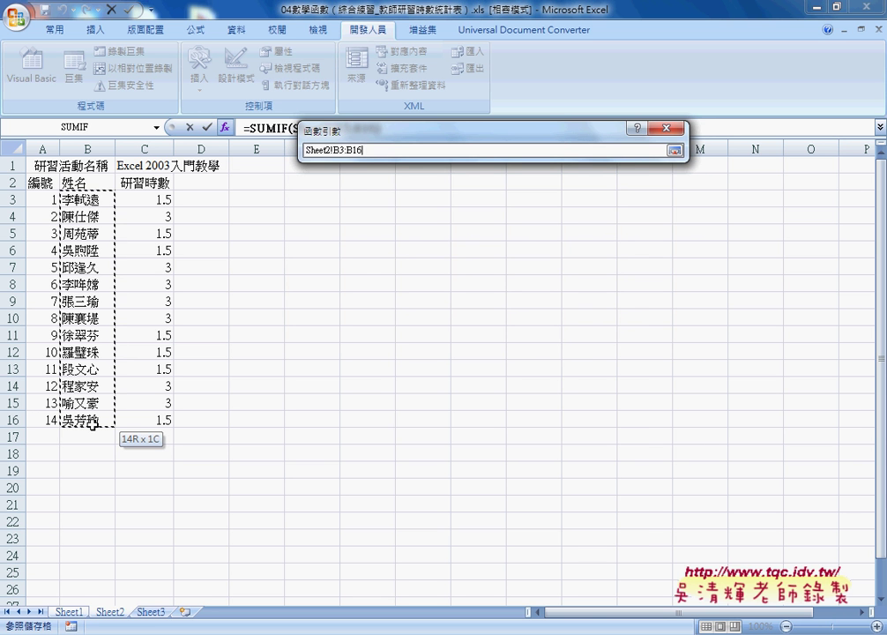
left_click_drag(92, 425, 92, 424)
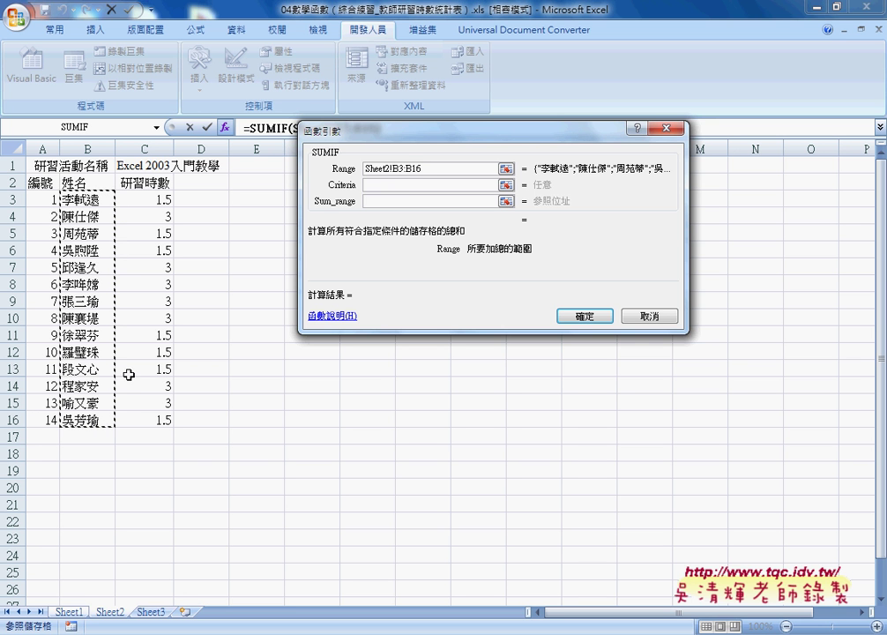
left_click(375, 185)
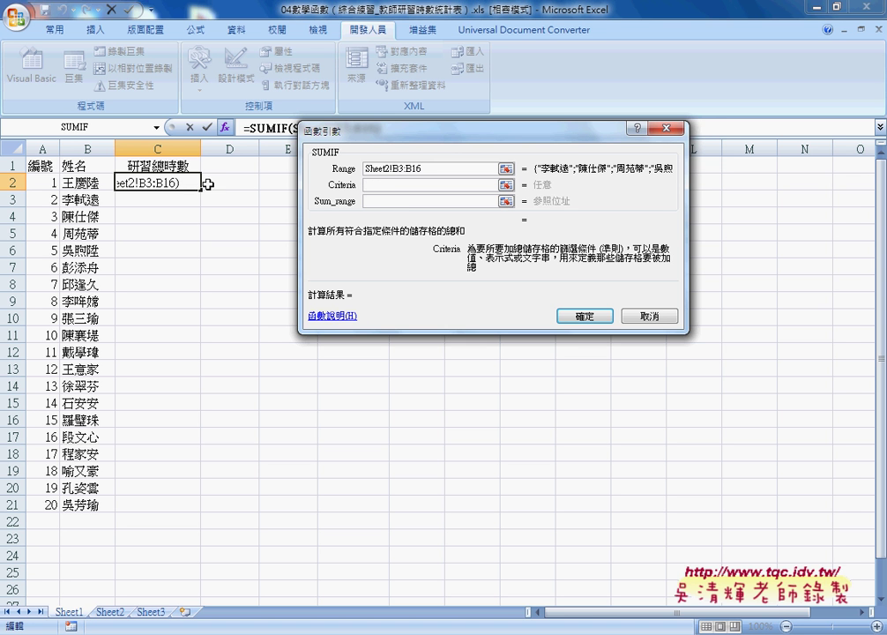
left_click(83, 184)
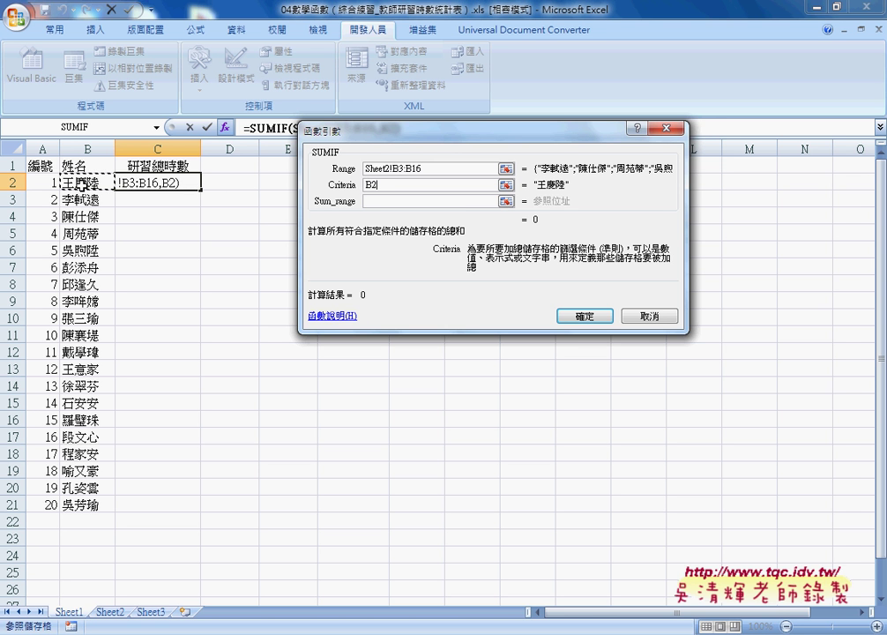
Step: Set the Sum_range to Sheet2's hours column, C3:C16
left_click(379, 202)
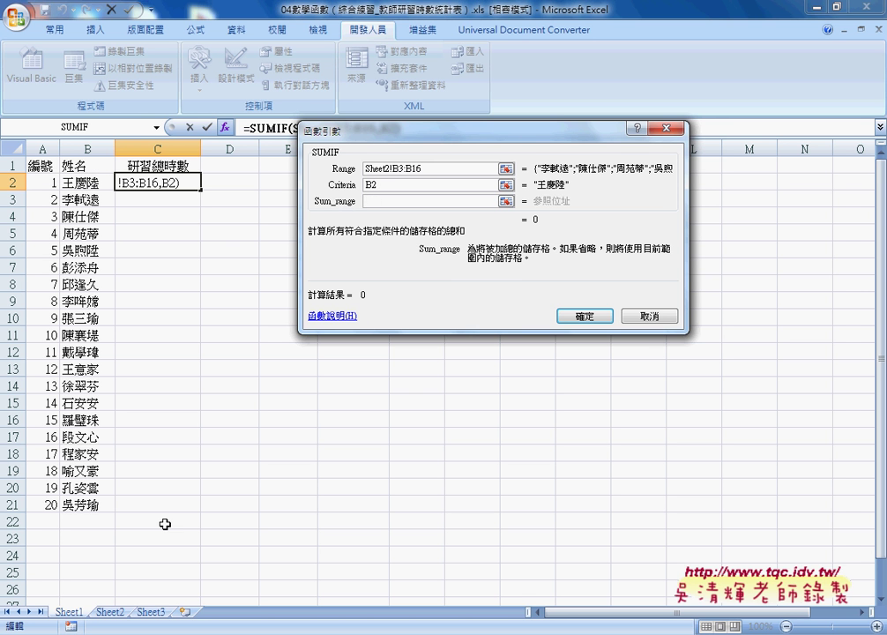
left_click(109, 611)
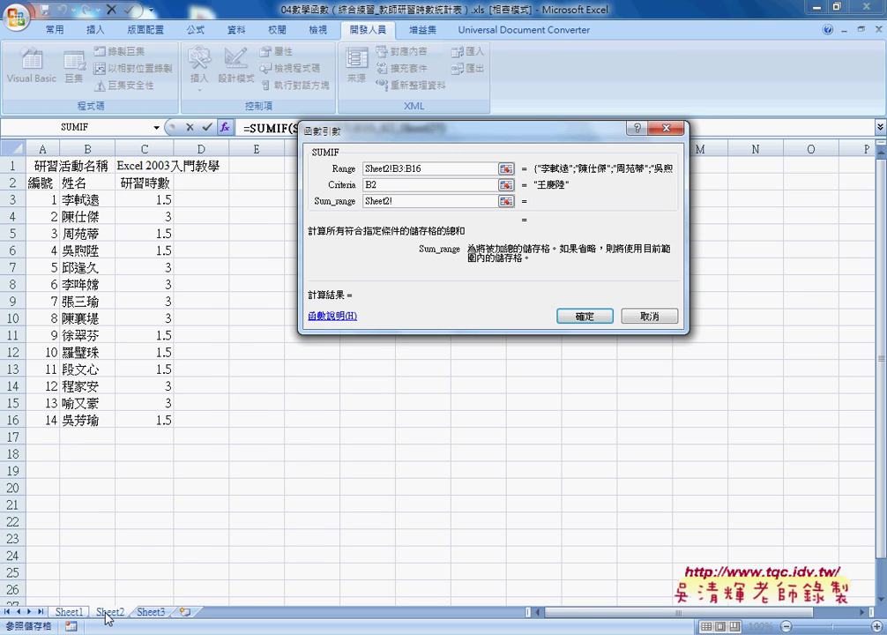
mouse_move(132, 200)
left_mouse_down()
mouse_move(156, 282)
mouse_move(161, 420)
left_mouse_up()
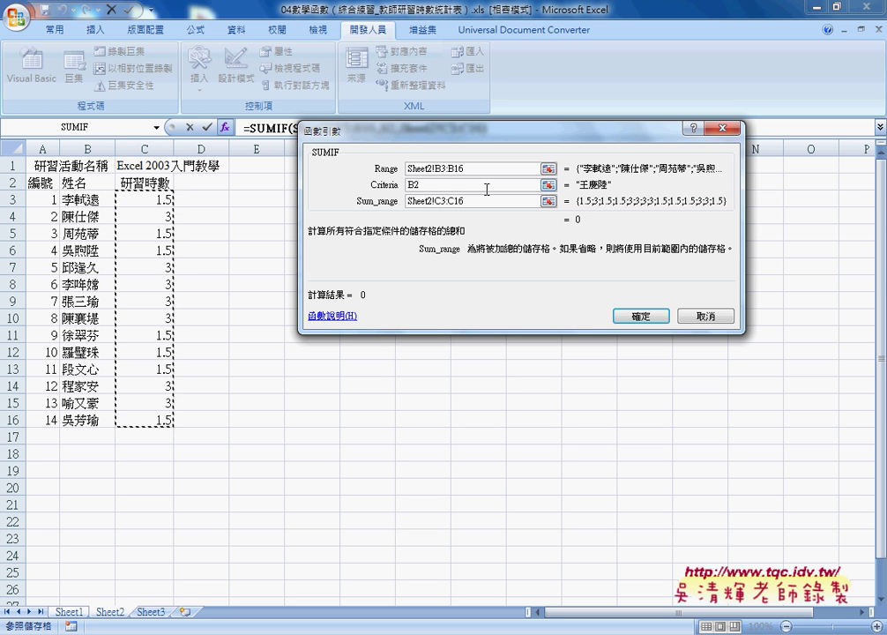
left_click(485, 187)
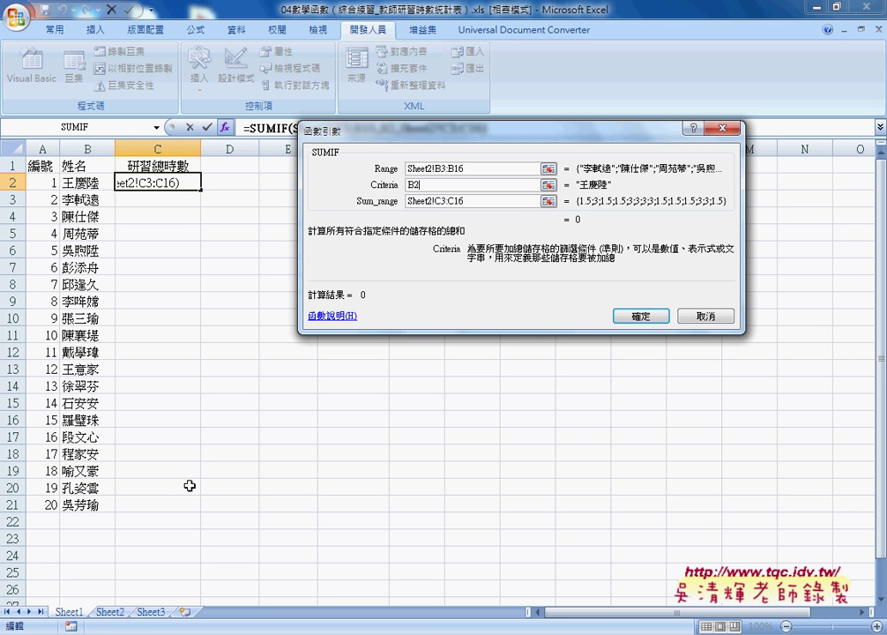
Step: Make both range references row-absolute (B$3:B$16, C$3:C$16) with F4 and confirm the formula
left_click_drag(467, 169, 443, 170)
double_click(443, 170)
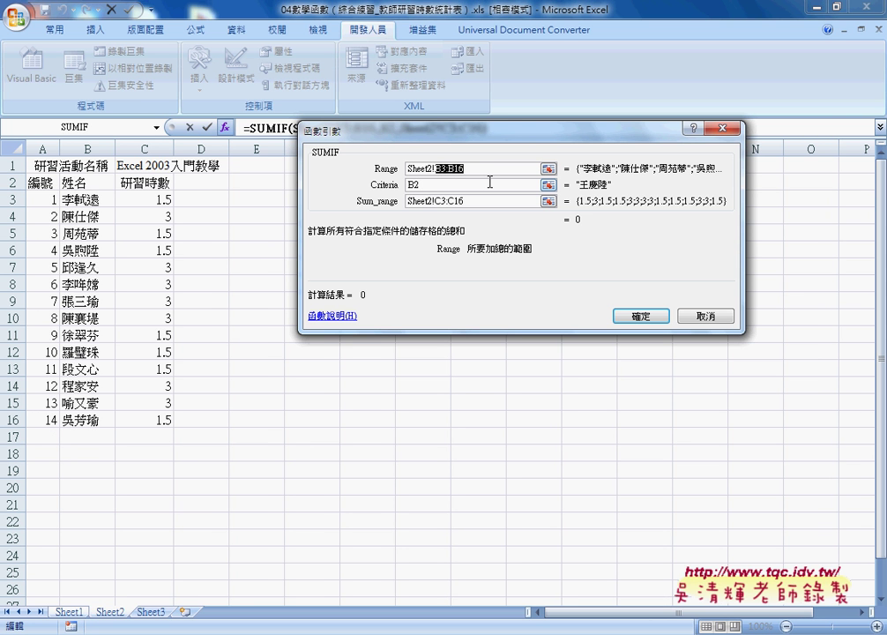
key("F4")
key("F4")
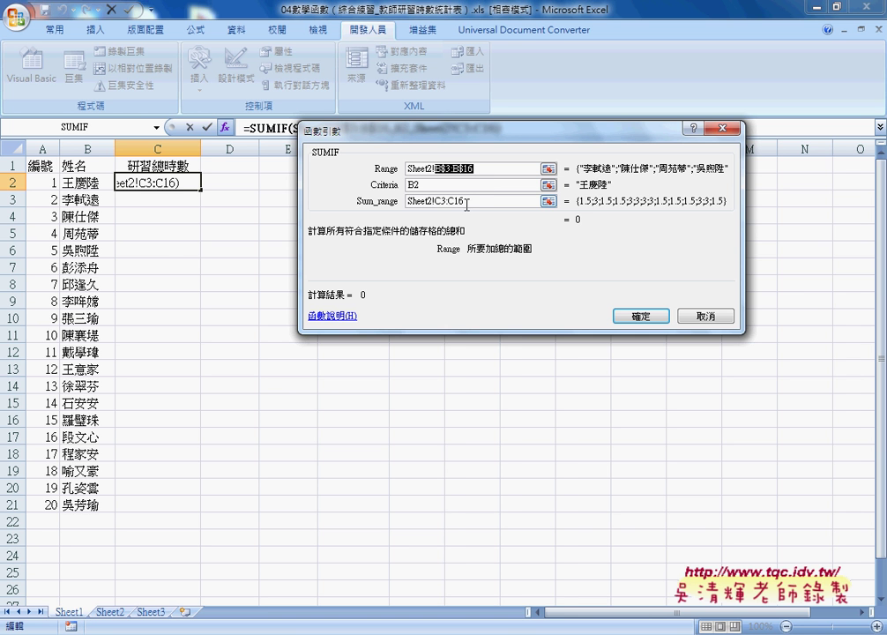
left_click_drag(466, 201, 433, 202)
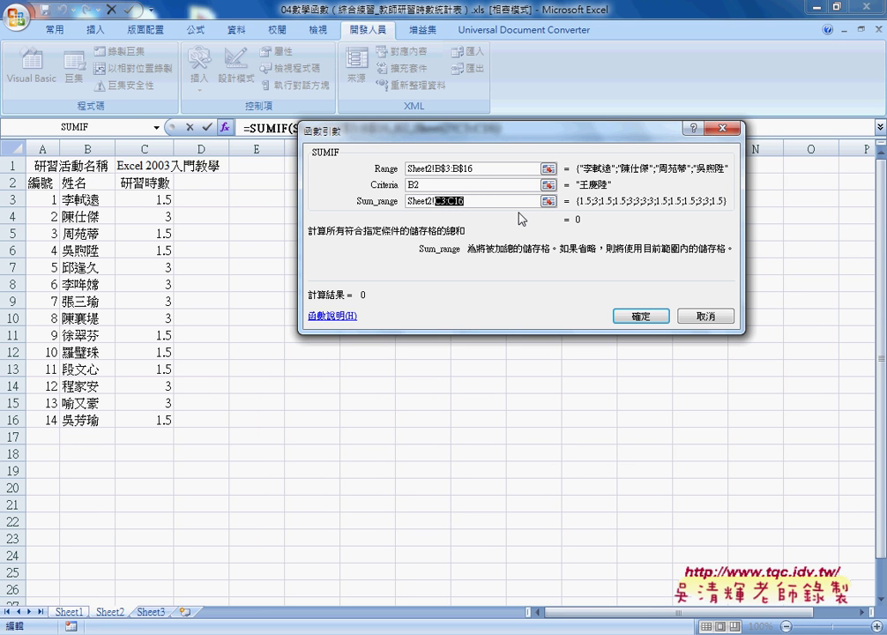
key("F4")
key("F4")
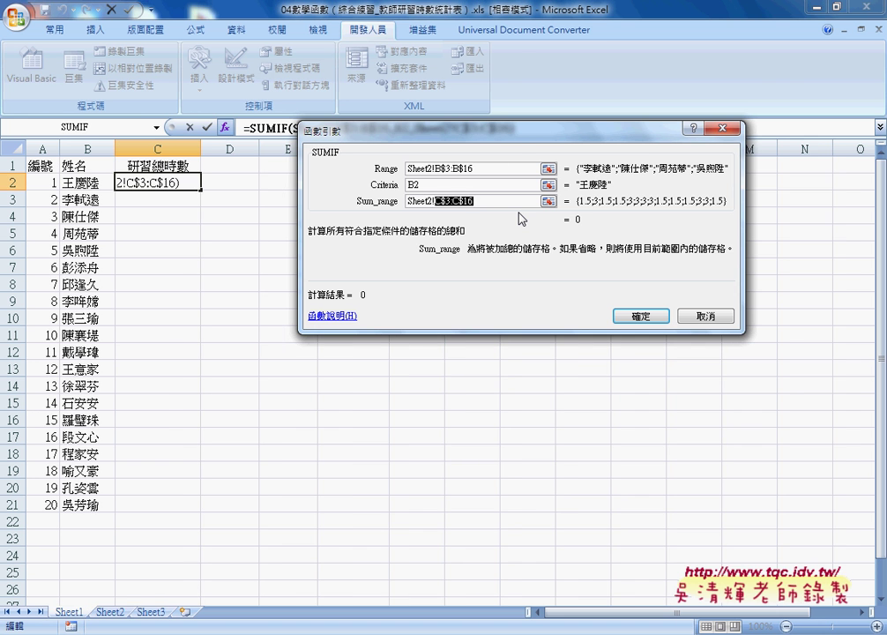
left_click(445, 185)
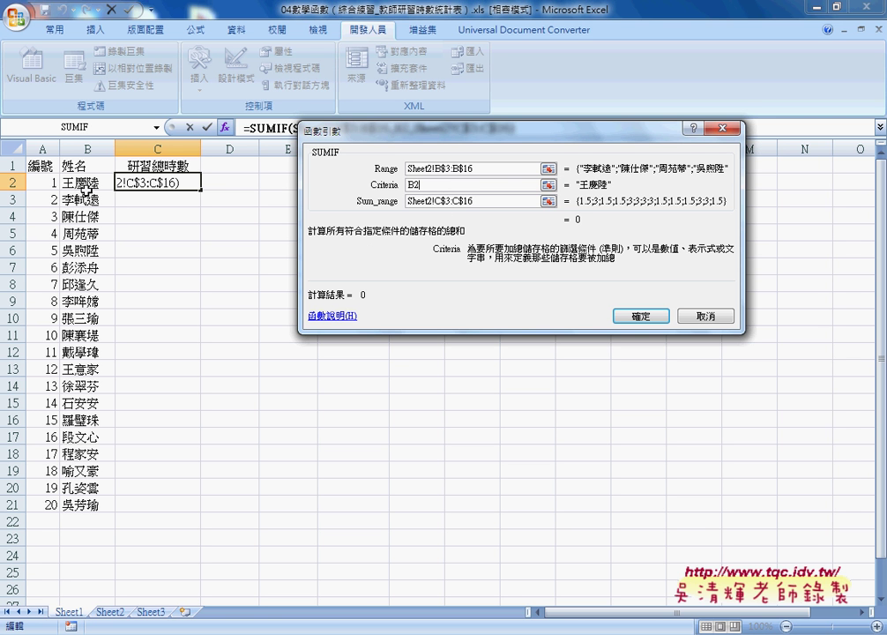
left_click(642, 316)
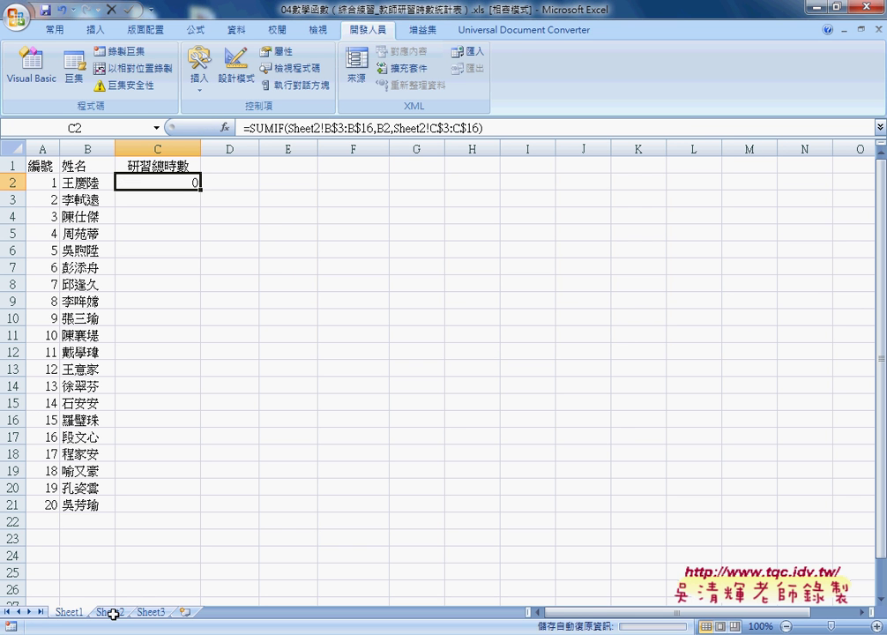
Step: Fill C2's SUMIF down to C21, giving hours of 0, 1.5 or 3 totalling 31.5
left_click_drag(201, 189, 191, 511)
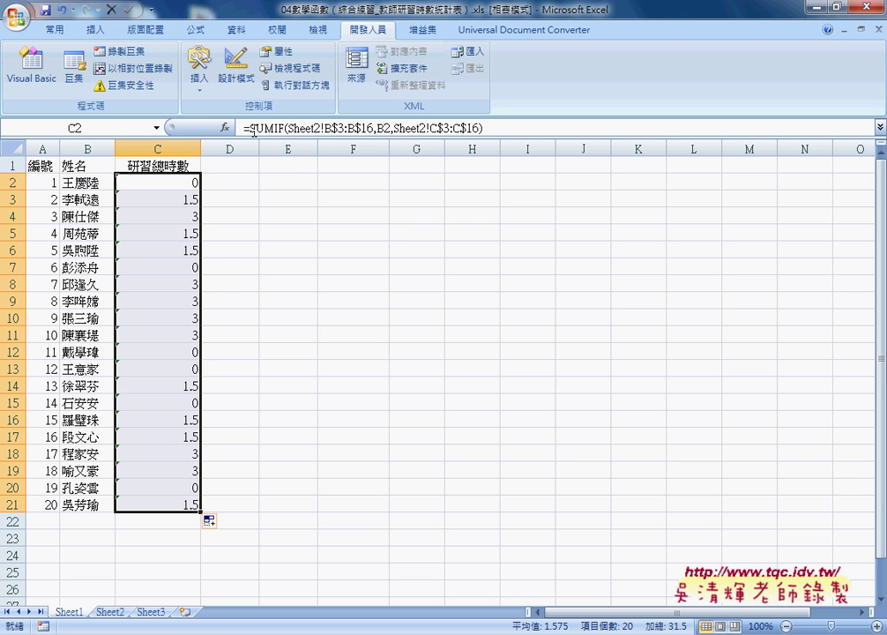
Step: Duplicate the SUMIF in C2's formula bar and join the two copies with a +
left_click_drag(248, 127, 507, 130)
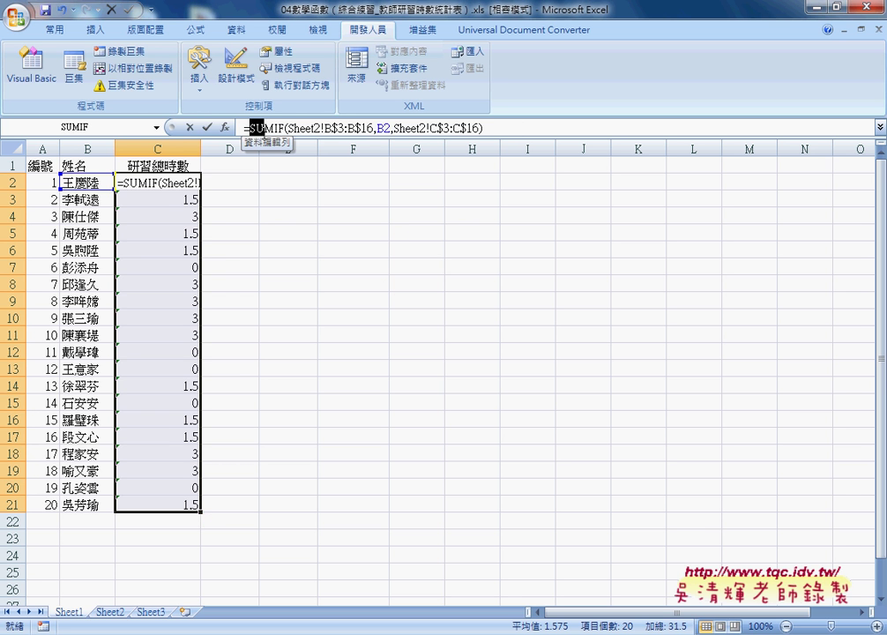
right_click(458, 130)
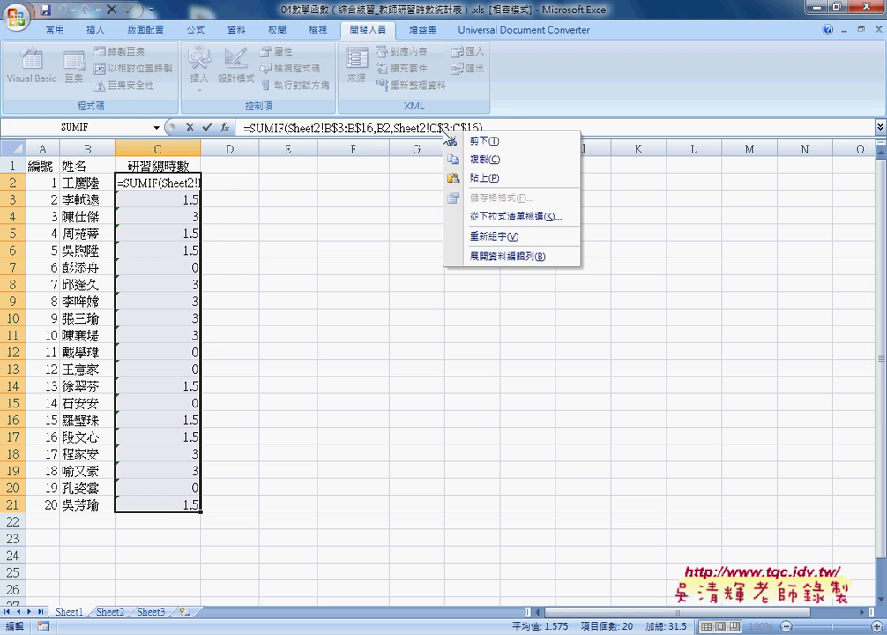
left_click(467, 161)
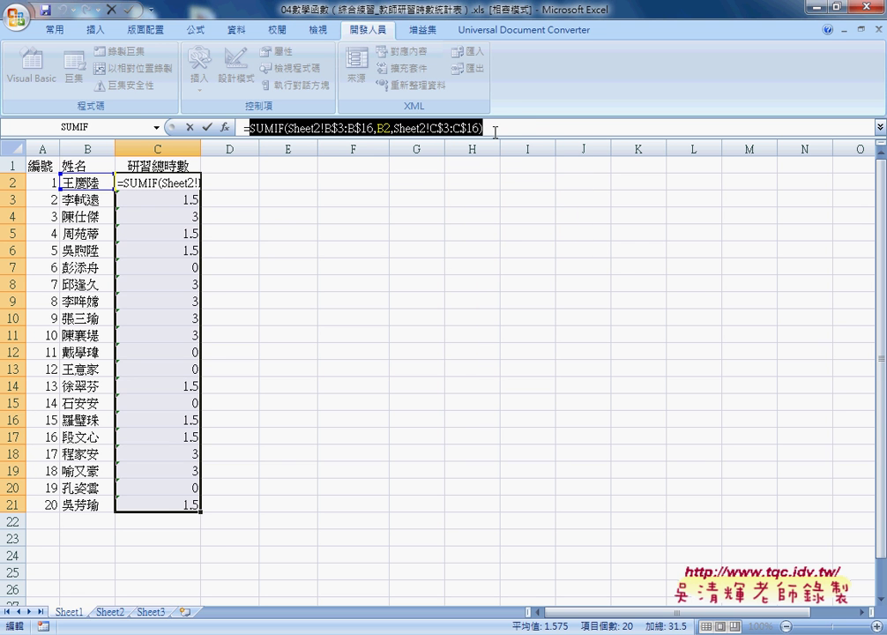
left_click(496, 132)
right_click(495, 132)
left_click(522, 178)
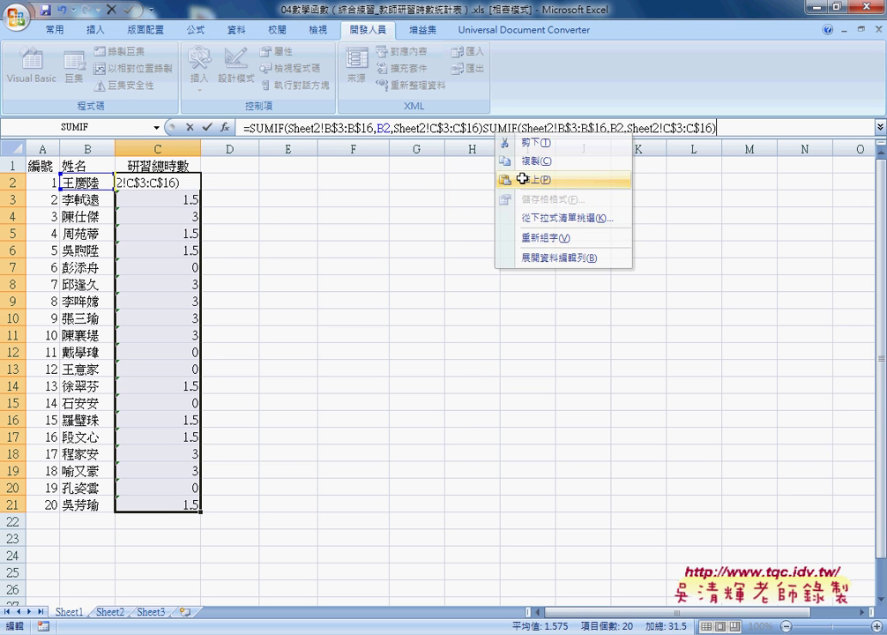
left_click(483, 129)
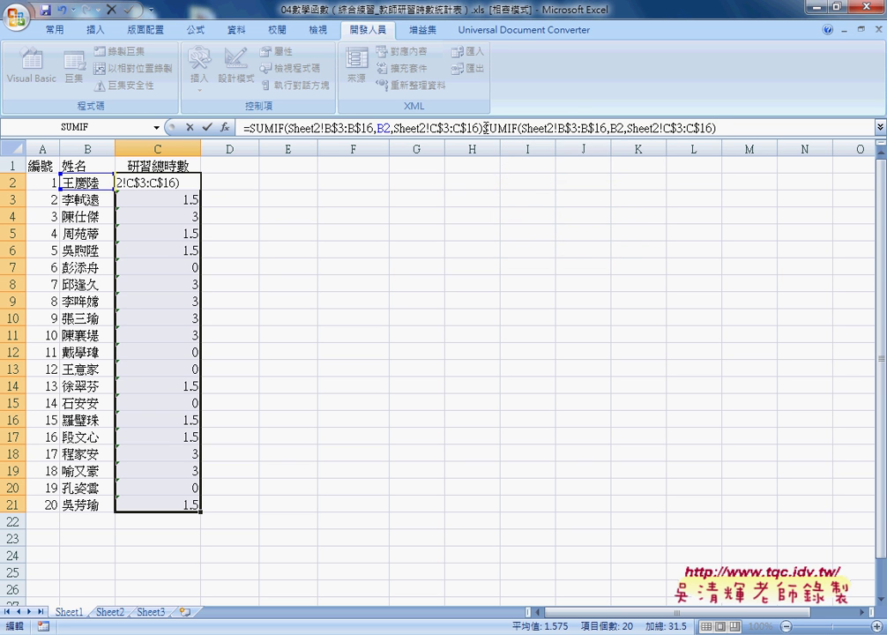
type("+")
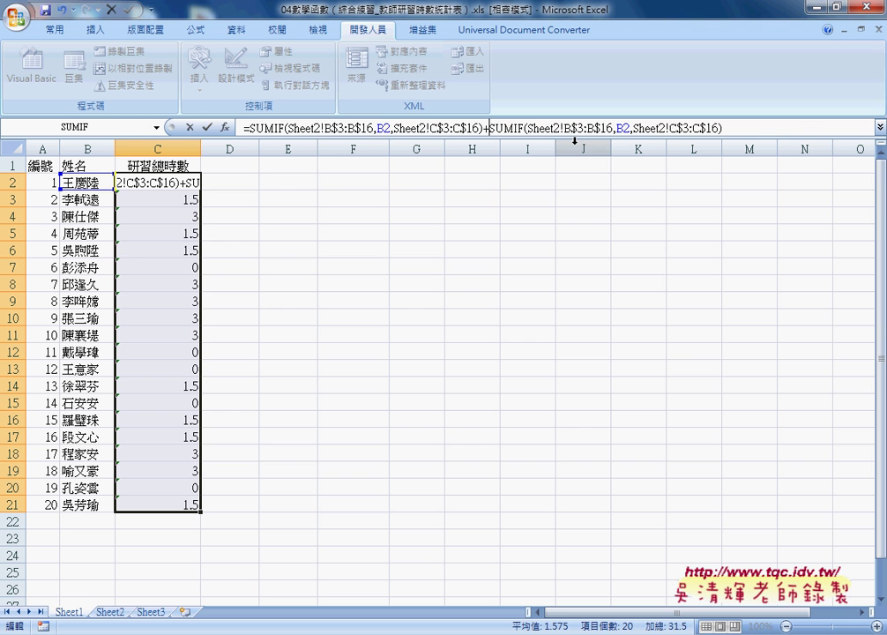
Step: Point the second SUMIF at Sheet3!B$3:B$14 and Sheet3!C$3:C$14 and commit it
left_click_drag(553, 128, 561, 128)
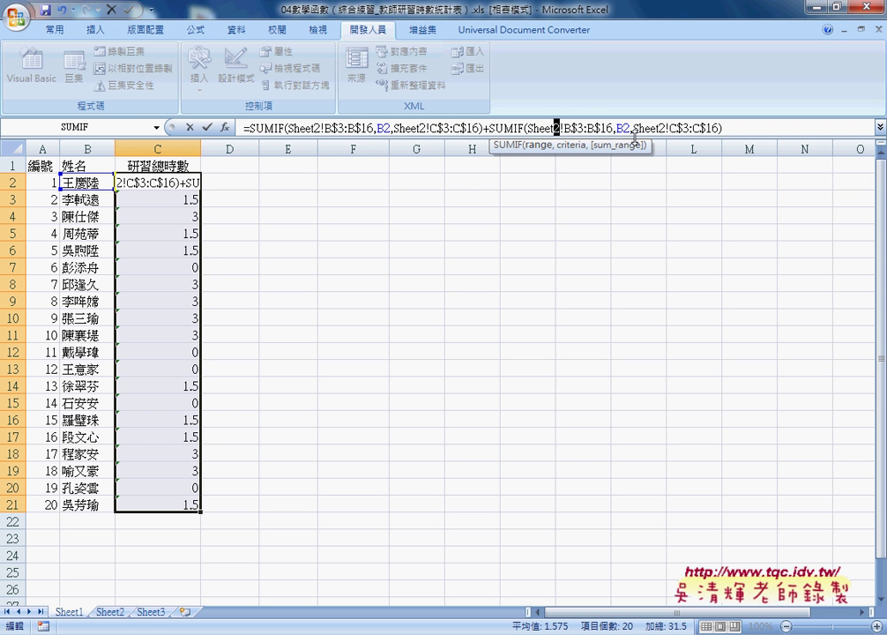
type("3")
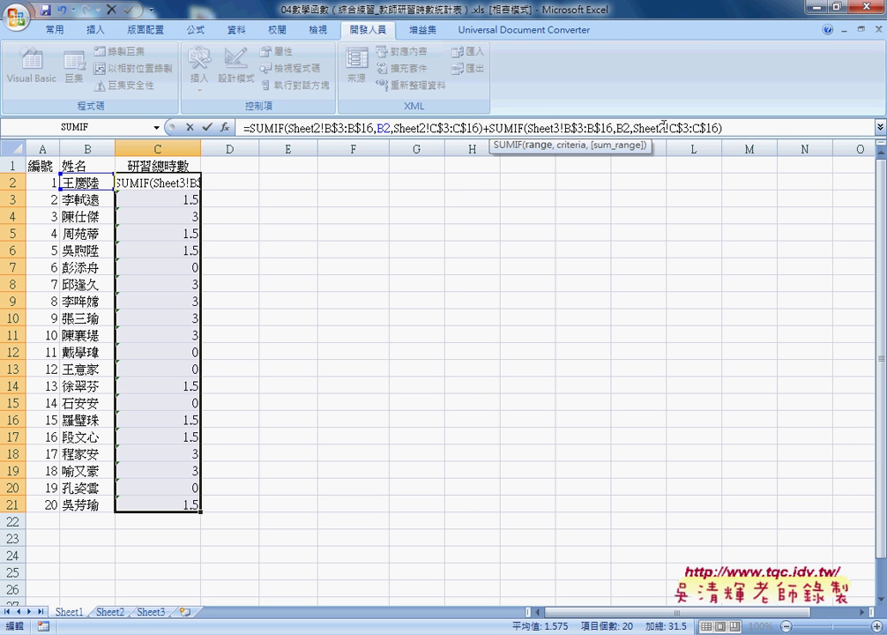
left_click_drag(658, 128, 666, 128)
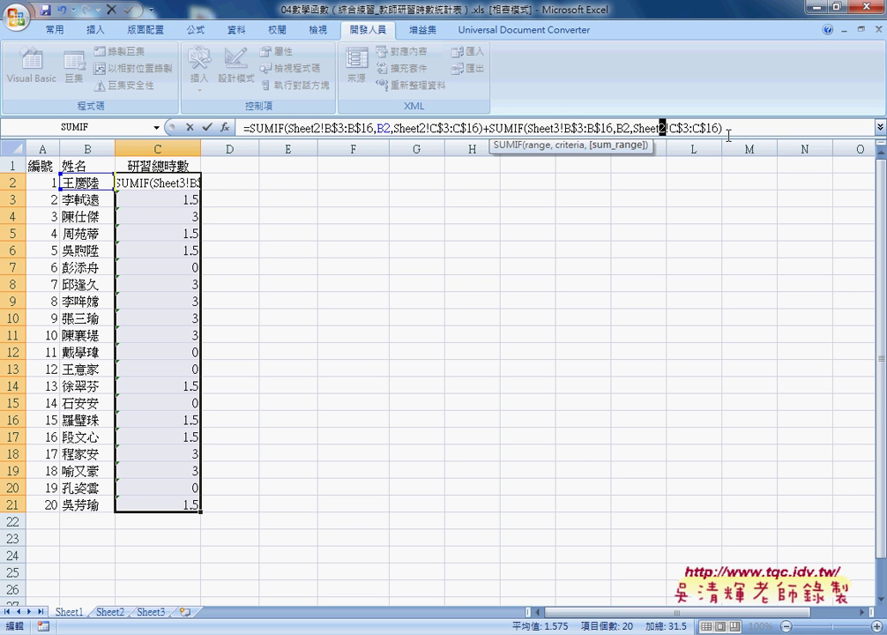
type("3")
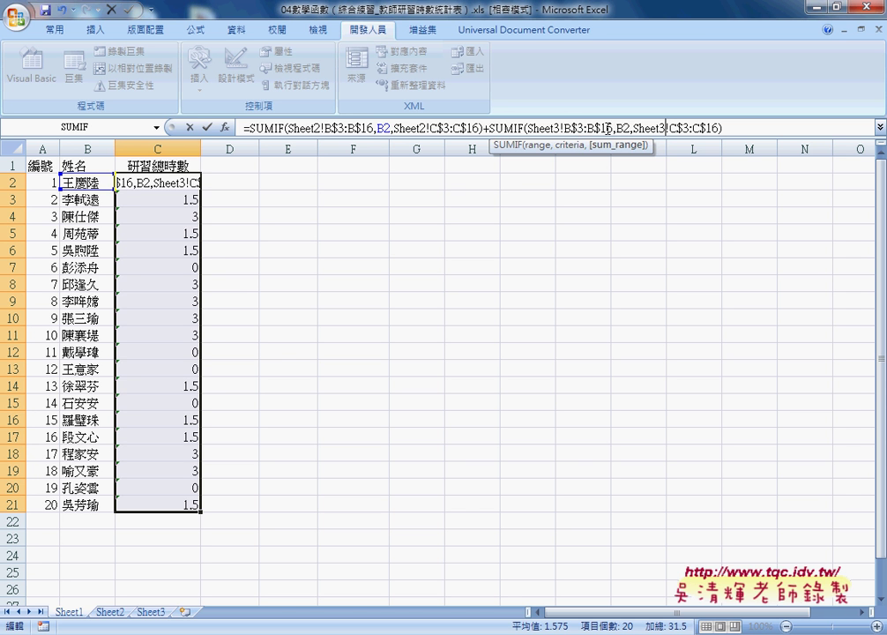
left_click_drag(607, 128, 615, 128)
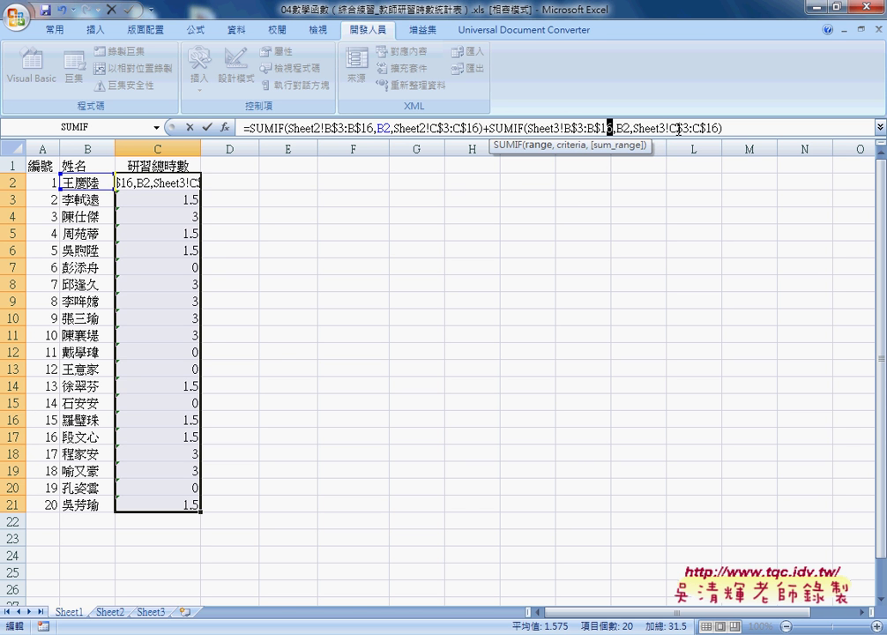
type("4")
left_click_drag(713, 128, 721, 128)
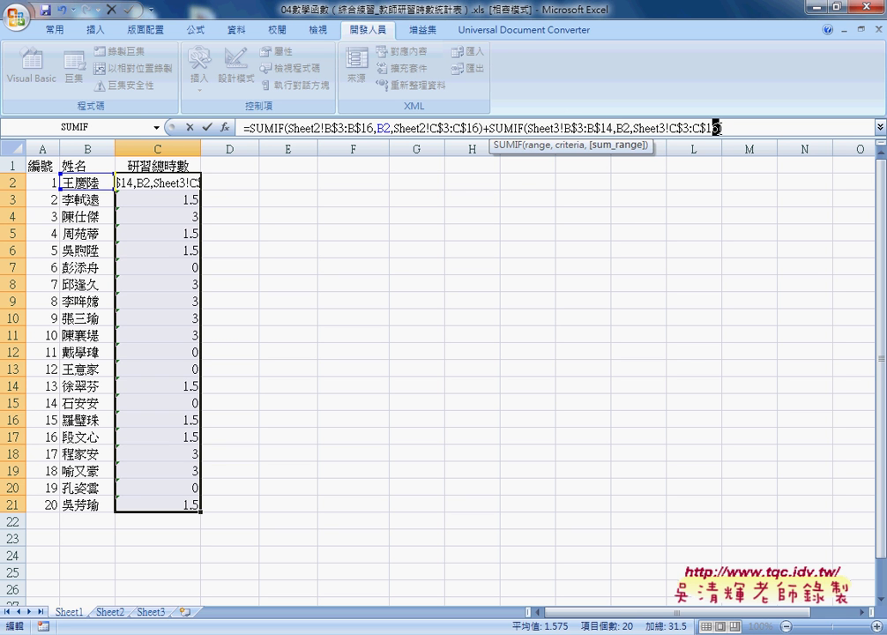
type("4")
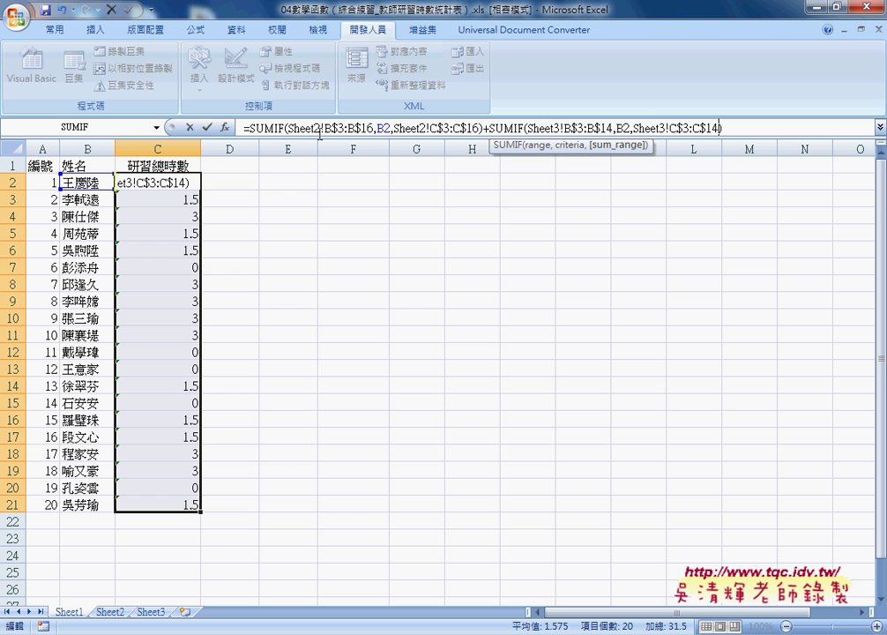
left_click(210, 132)
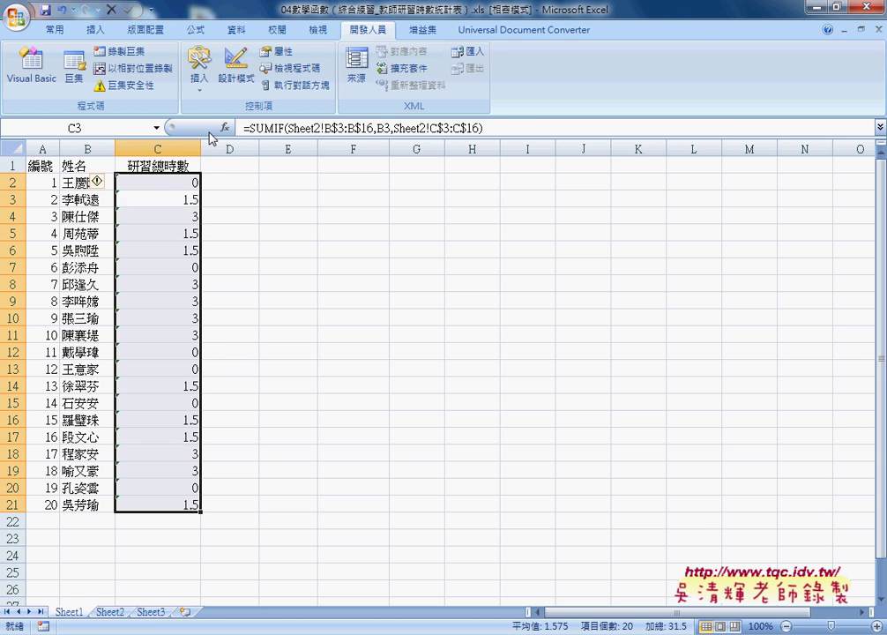
Step: Copy C2's combined Sheet2-plus-Sheet3 formula down to C21, totalling 55.5
left_click(181, 182)
left_click_drag(200, 190, 192, 508)
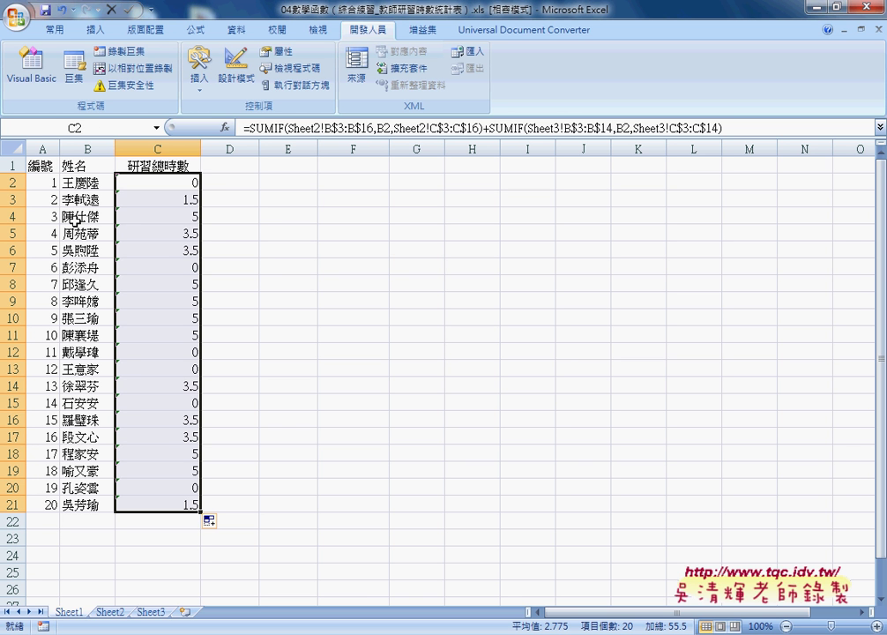
left_click(151, 612)
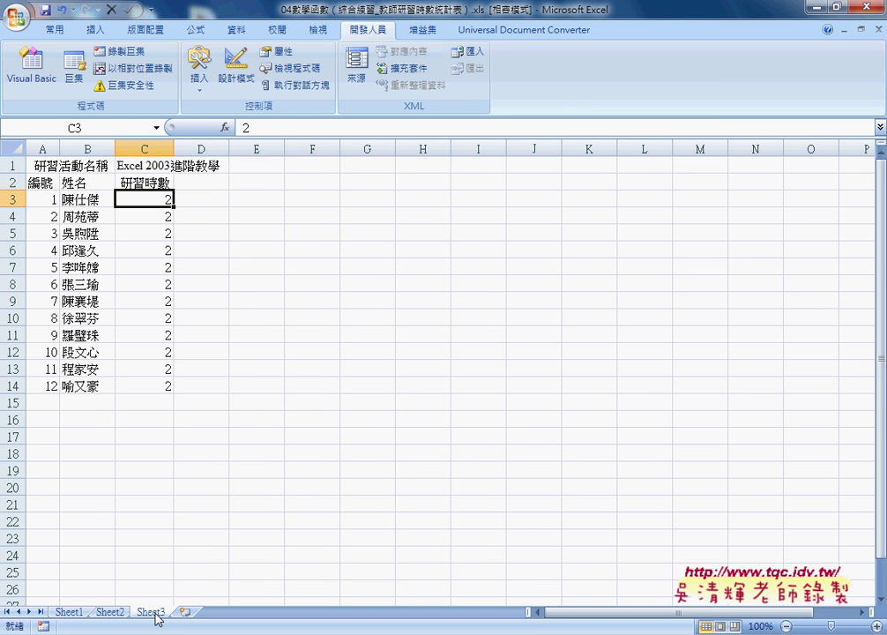
left_click(45, 387)
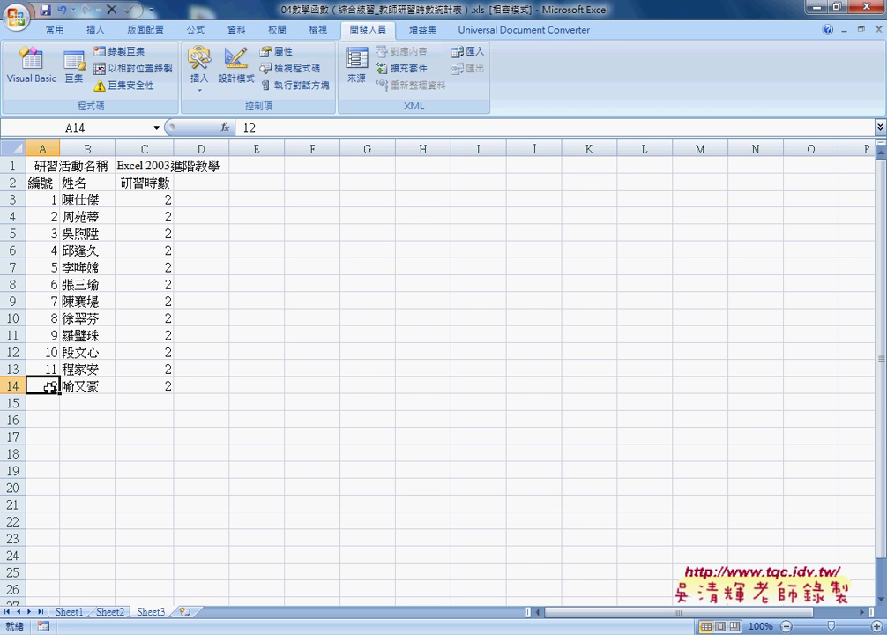
left_click(68, 611)
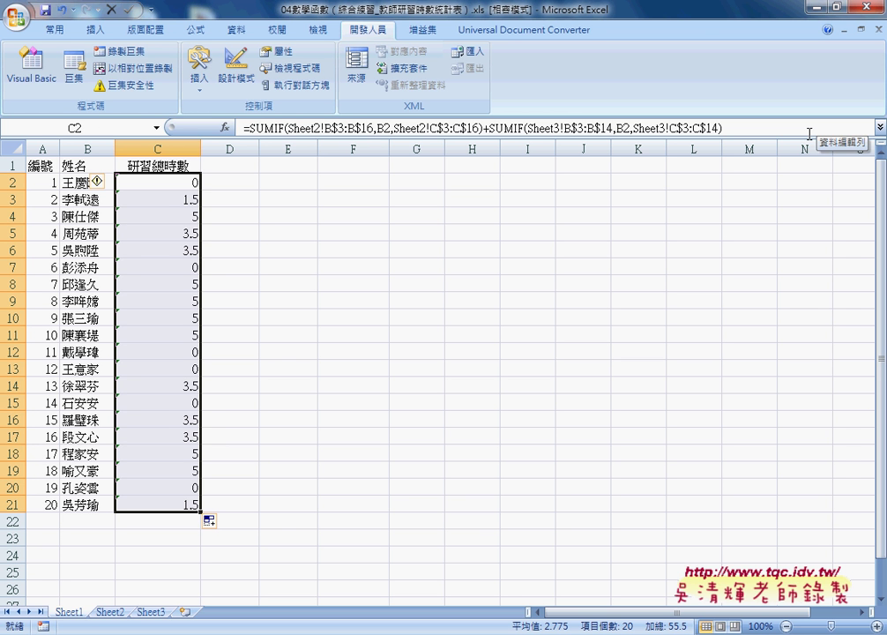
mouse_move(308, 634)
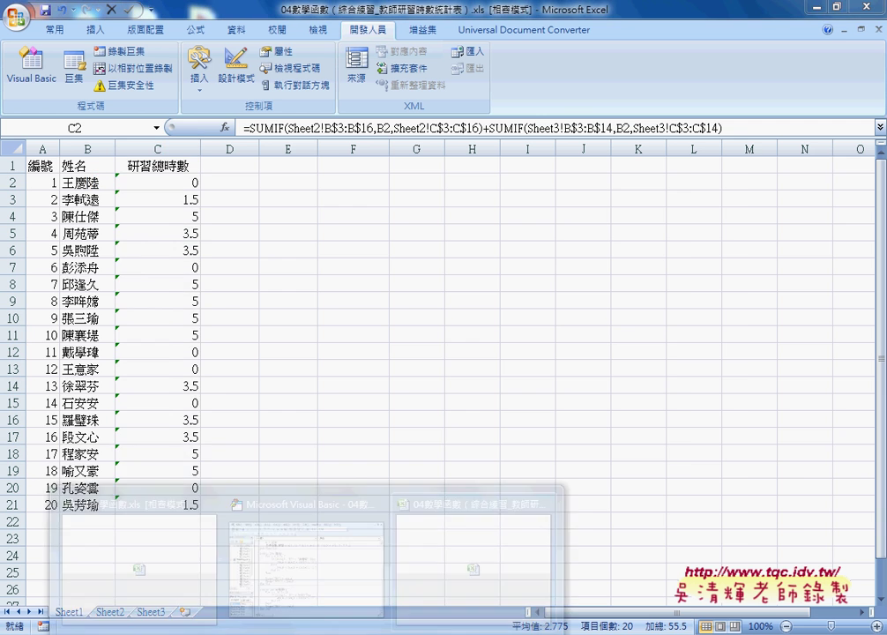
left_click(185, 564)
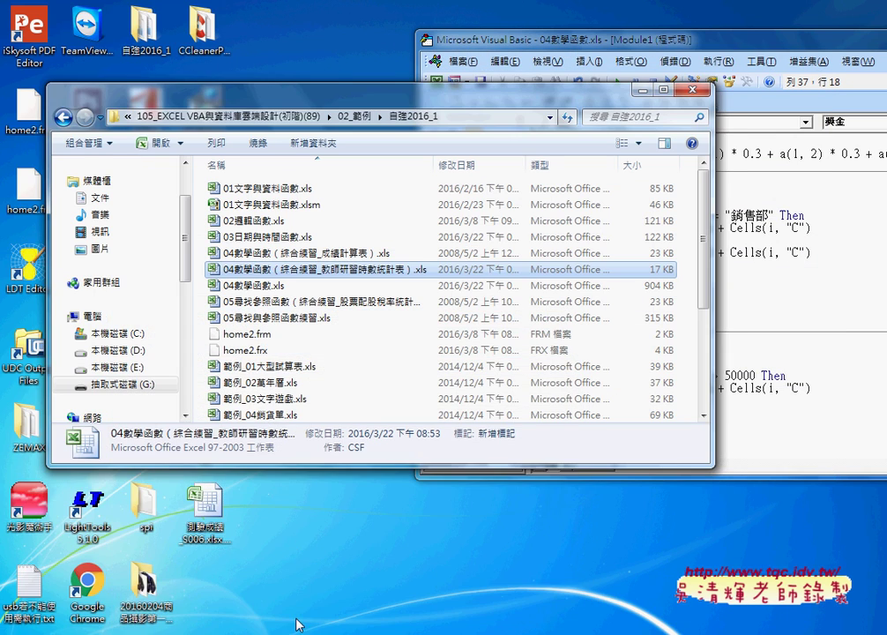
left_click(438, 583)
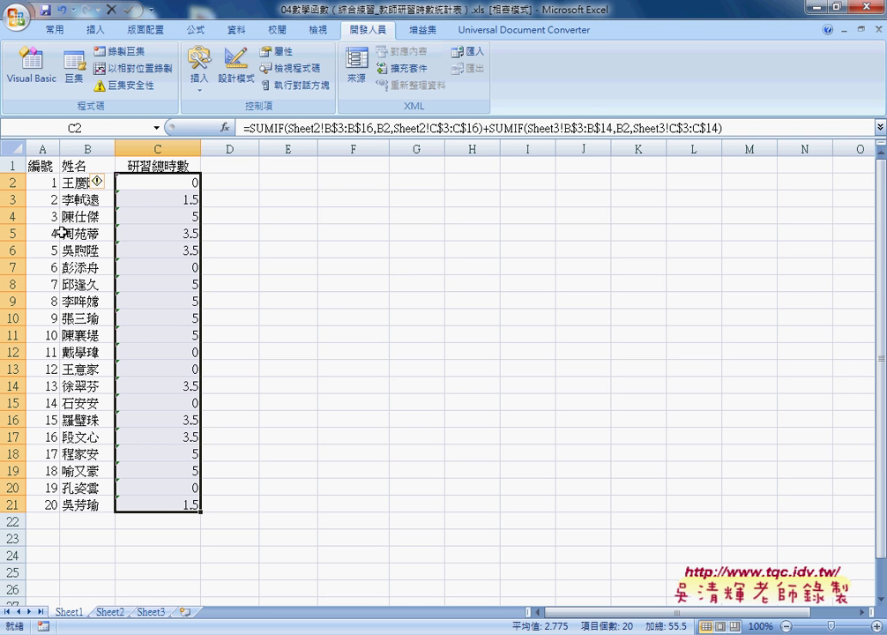
Step: Inspect C2's formula and the column C totals with the Review ribbon shown
left_click(16, 147)
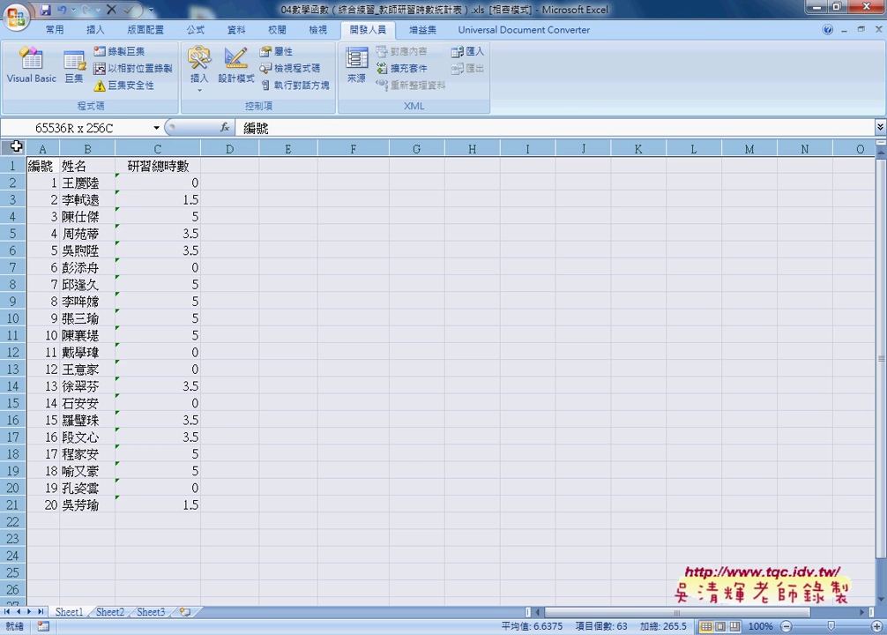
left_click(151, 183)
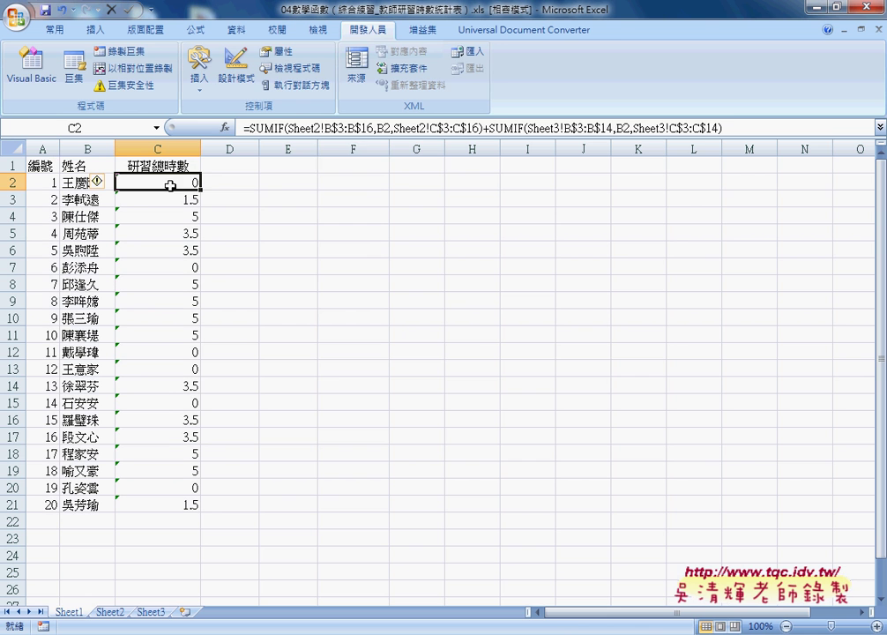
left_click(278, 31)
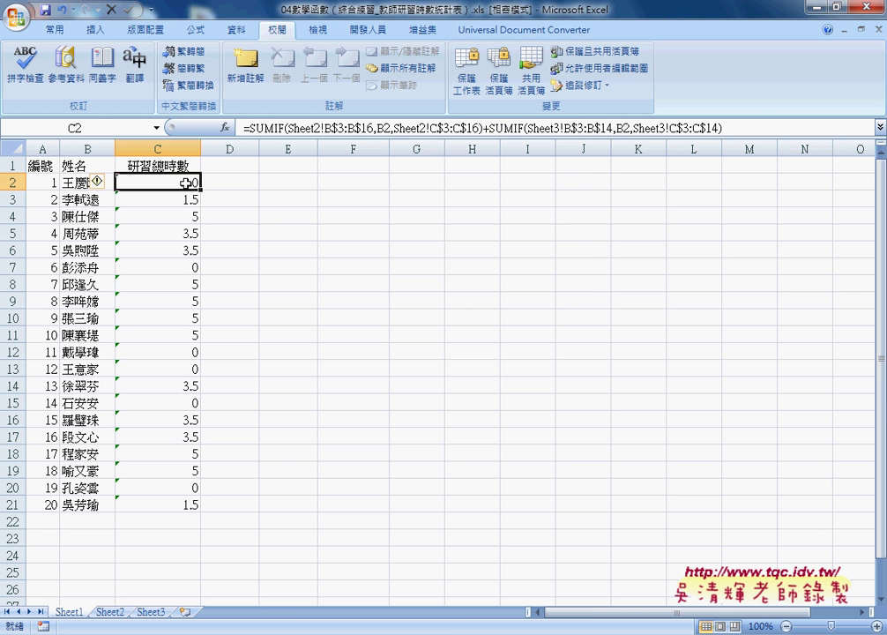
mouse_move(132, 186)
left_mouse_down()
mouse_move(178, 400)
mouse_move(181, 505)
left_mouse_up()
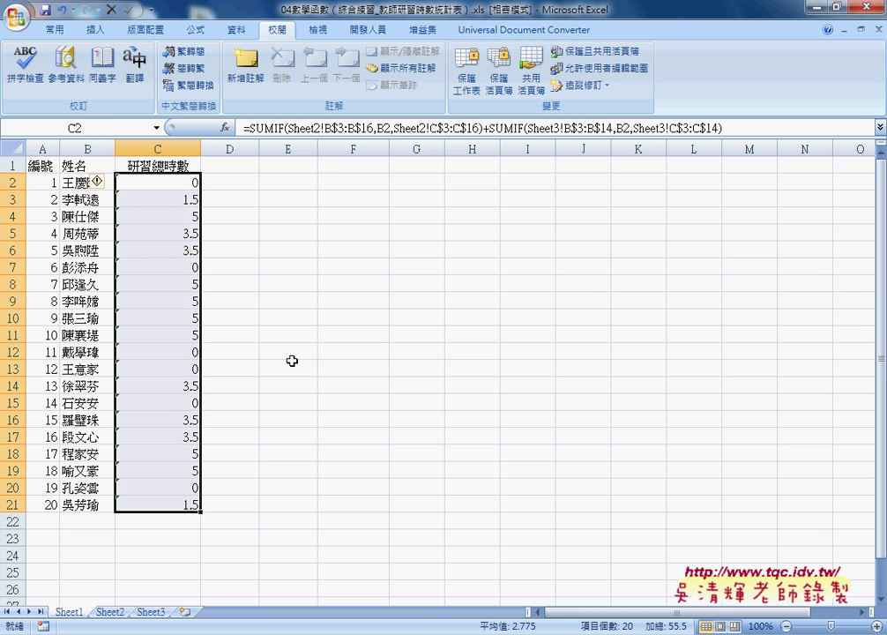
Step: Select the whole sheet and clear Locked in Format Cells' Protection settings
left_click(16, 146)
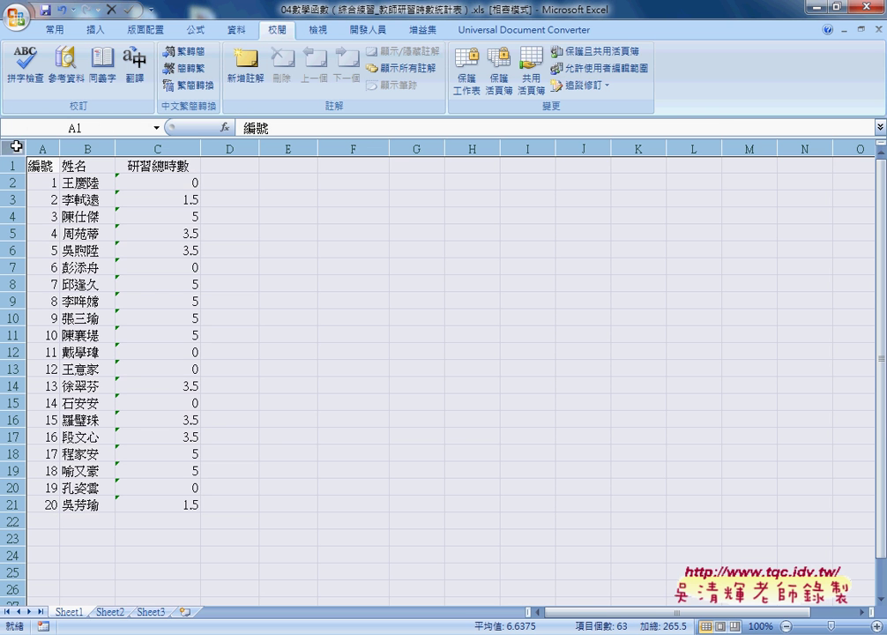
right_click(259, 240)
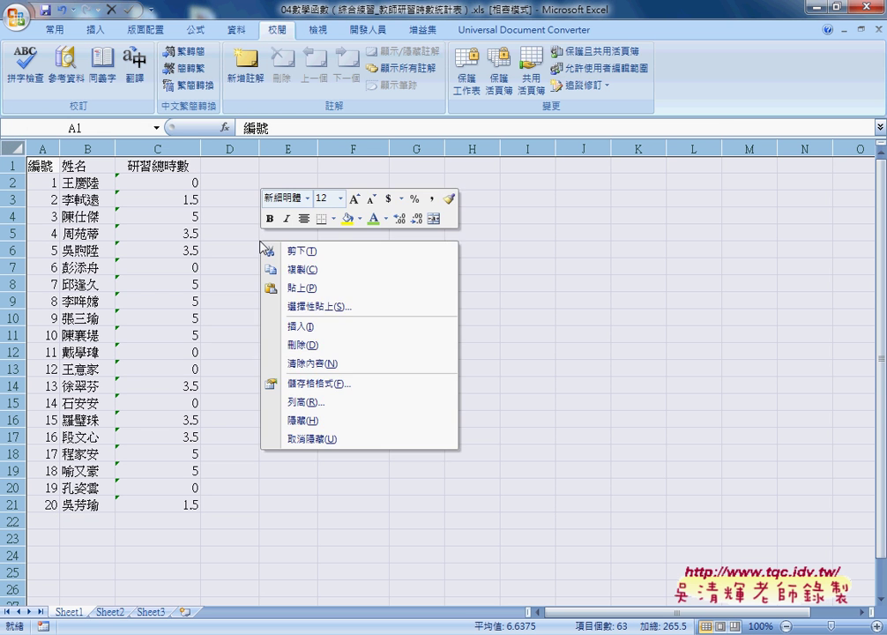
left_click(305, 391)
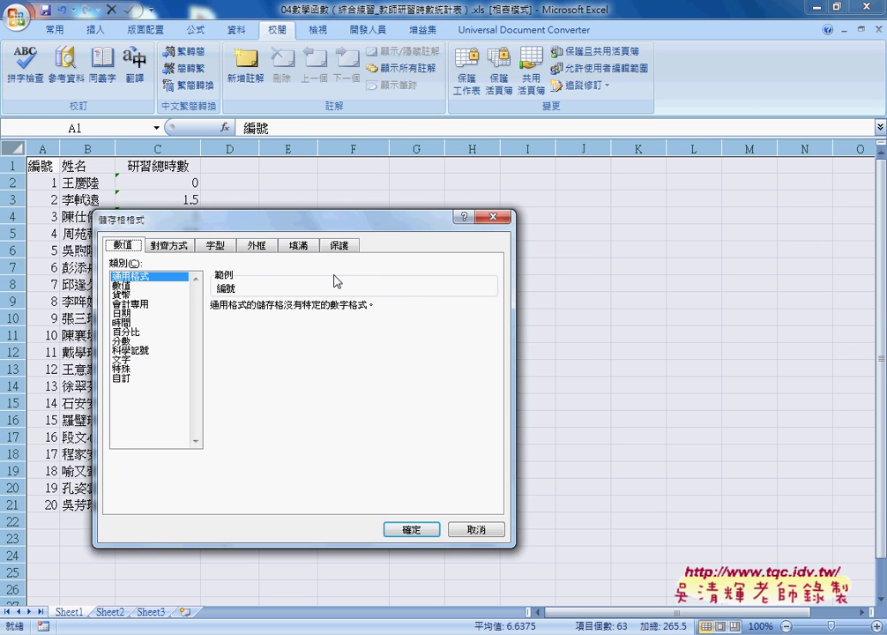
left_click(340, 243)
left_click_drag(366, 226, 571, 210)
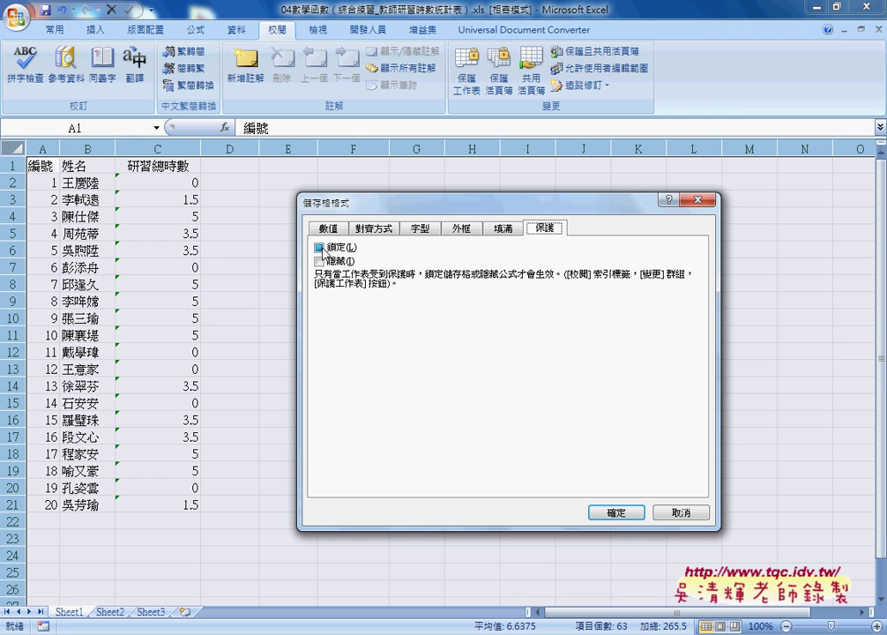
left_click(319, 249)
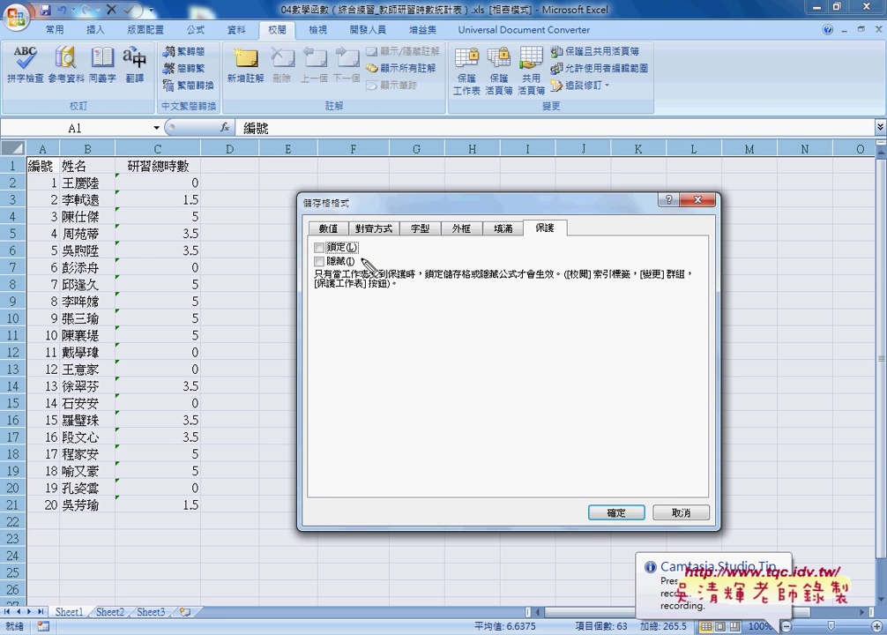
mouse_move(125, 175)
left_mouse_down()
mouse_move(124, 264)
mouse_move(130, 184)
left_mouse_up()
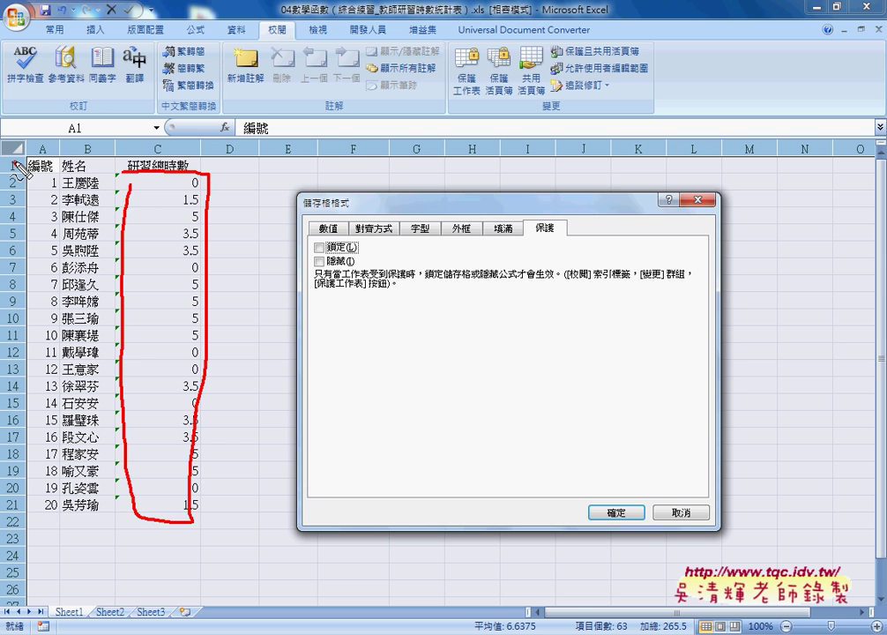
left_click_drag(27, 134, 23, 132)
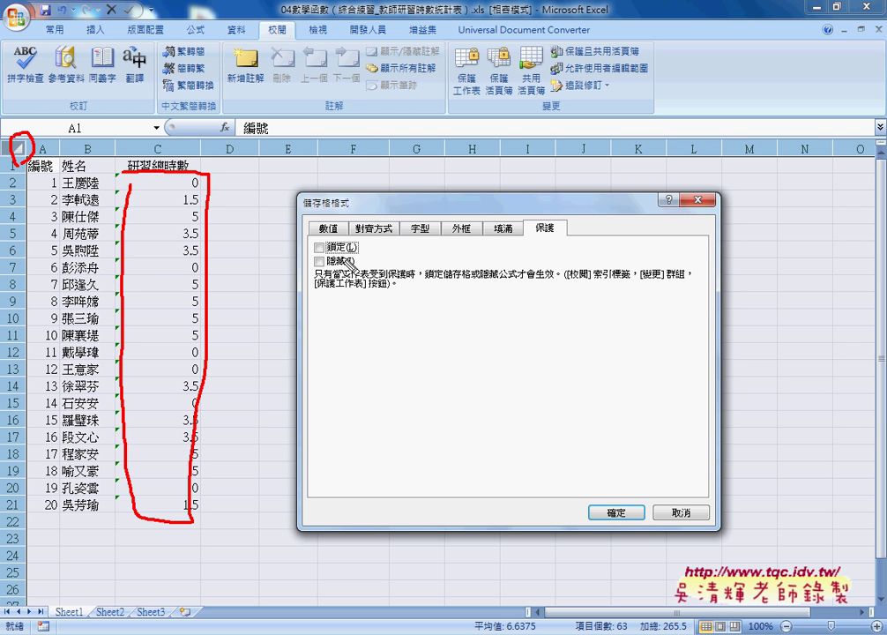
left_click_drag(353, 241, 356, 247)
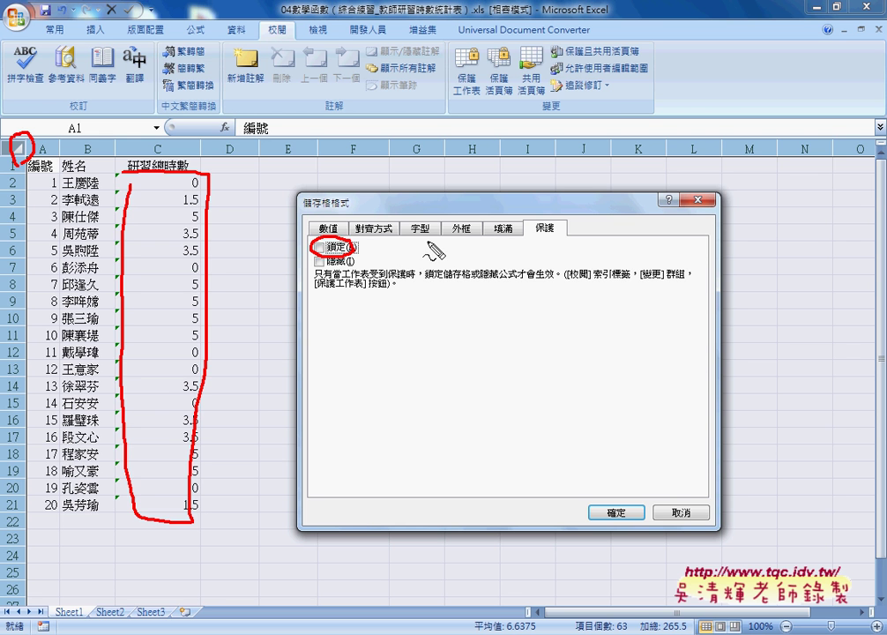
key("Escape")
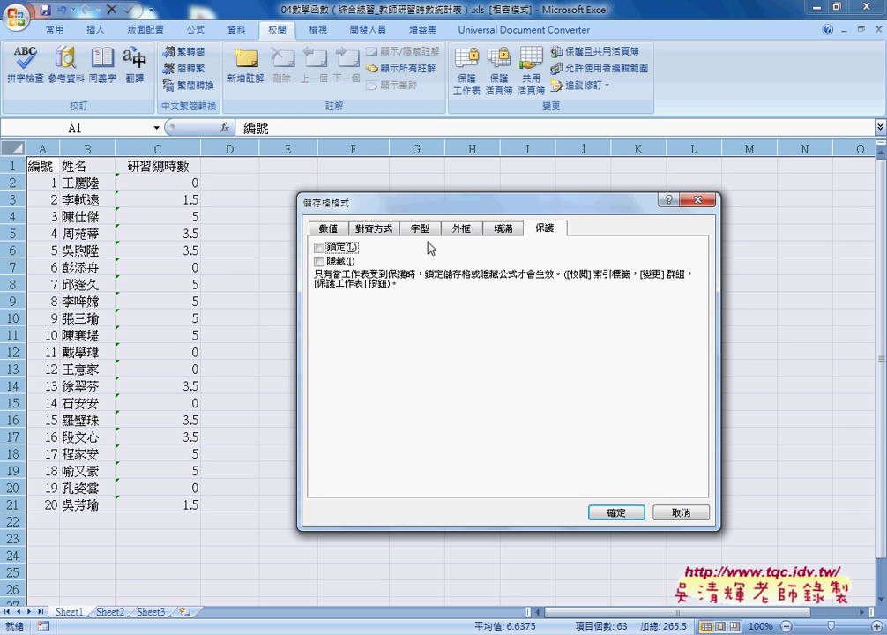
left_click(617, 513)
Step: Mark the totals C2:C21 as Locked and Hidden in Format Cells > Protection
left_click(185, 183)
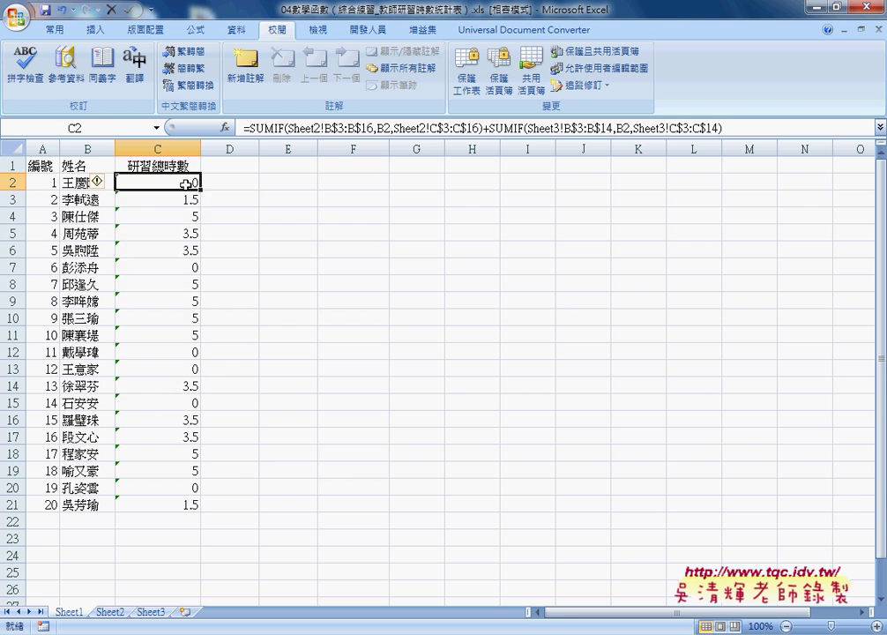
left_click_drag(185, 184, 185, 503)
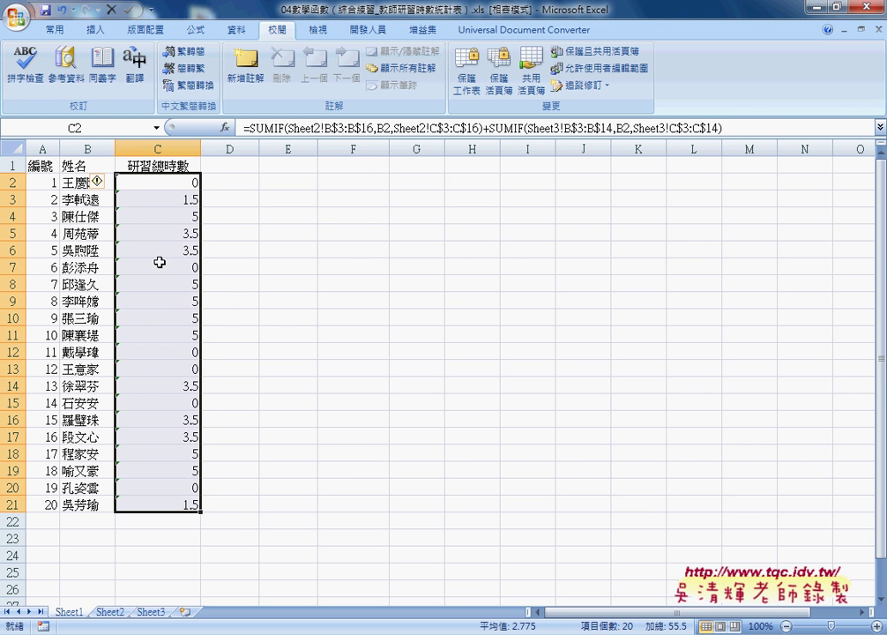
right_click(129, 257)
left_click(220, 458)
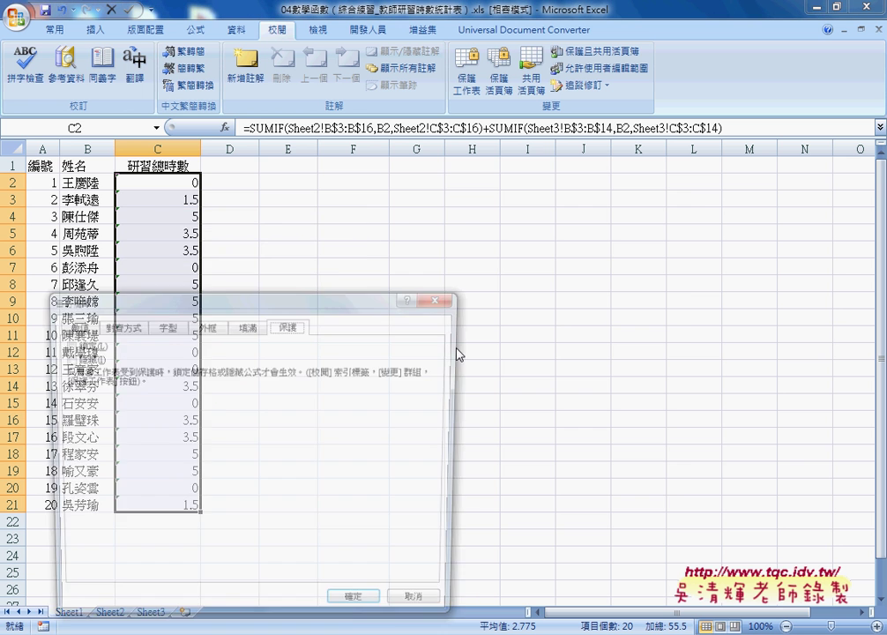
left_click_drag(215, 305, 420, 156)
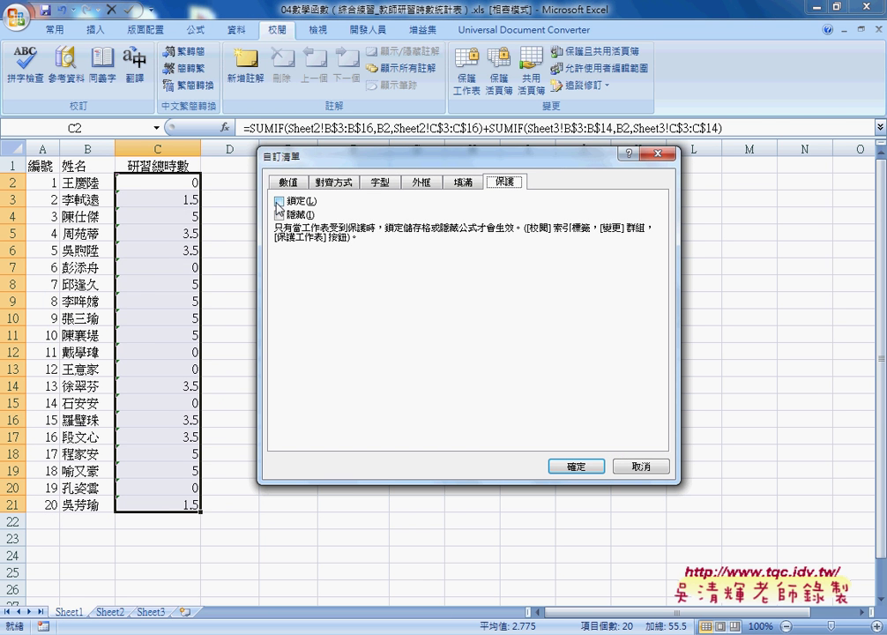
left_click(279, 202)
left_click(280, 214)
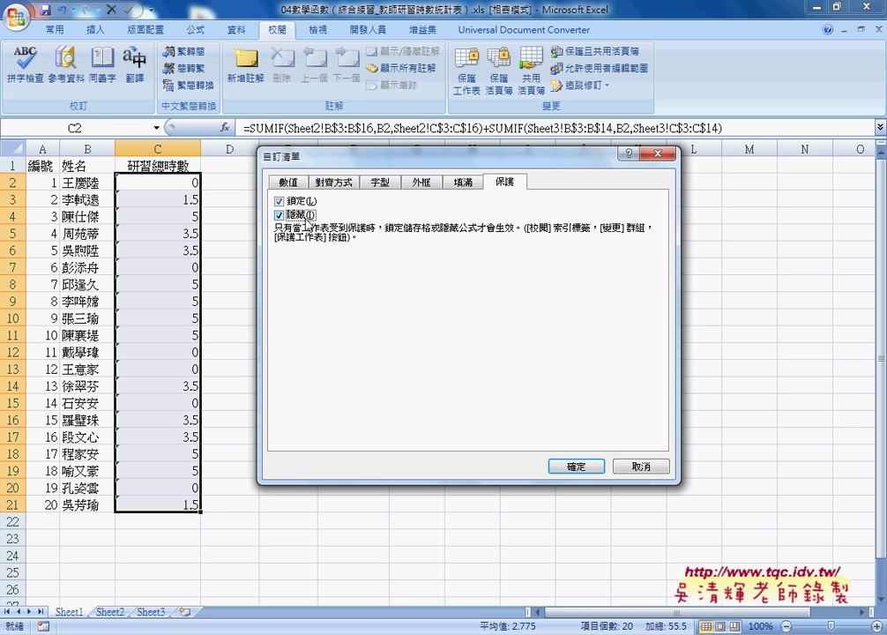
left_click(562, 467)
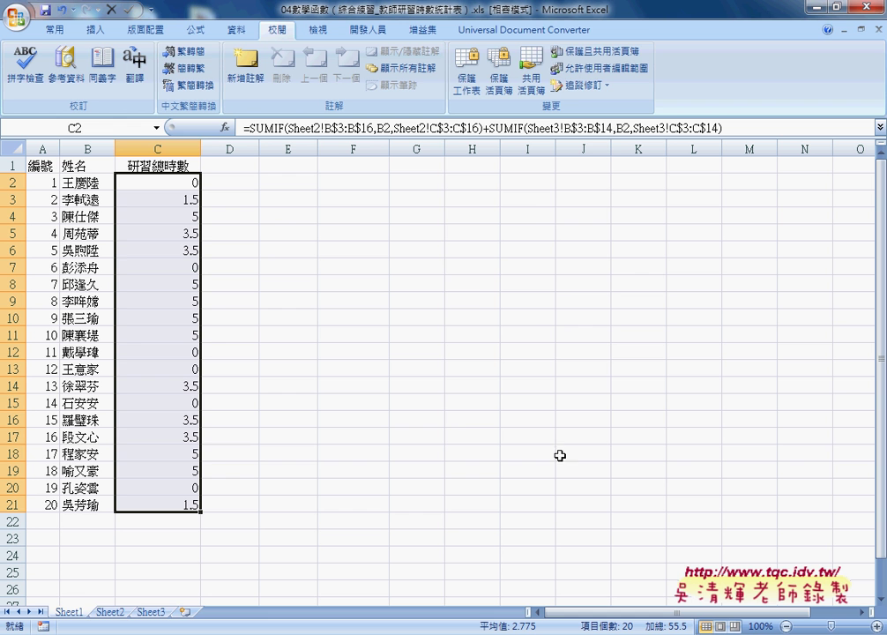
Step: Protect Sheet1 with the default settings and deselect the totals range
left_click(475, 92)
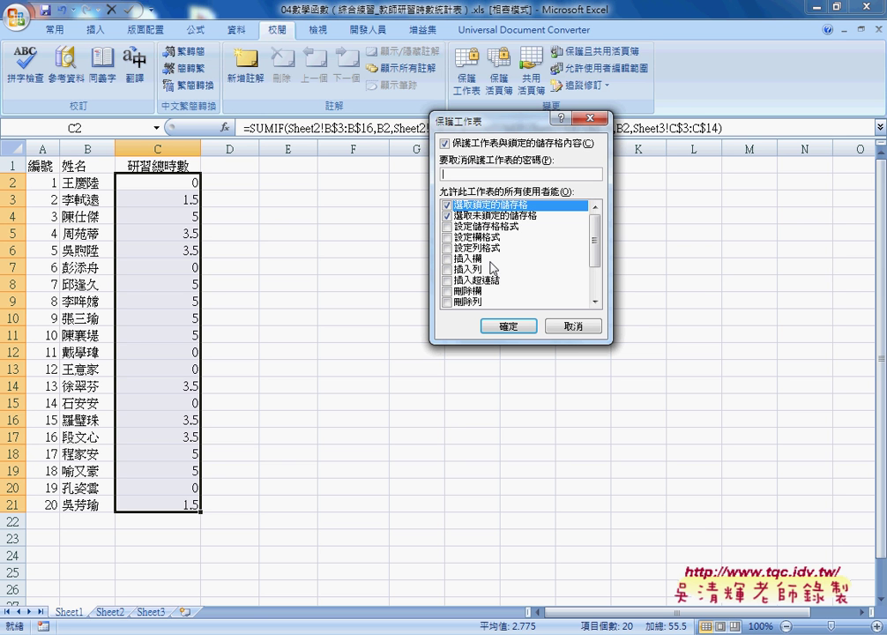
left_click(515, 327)
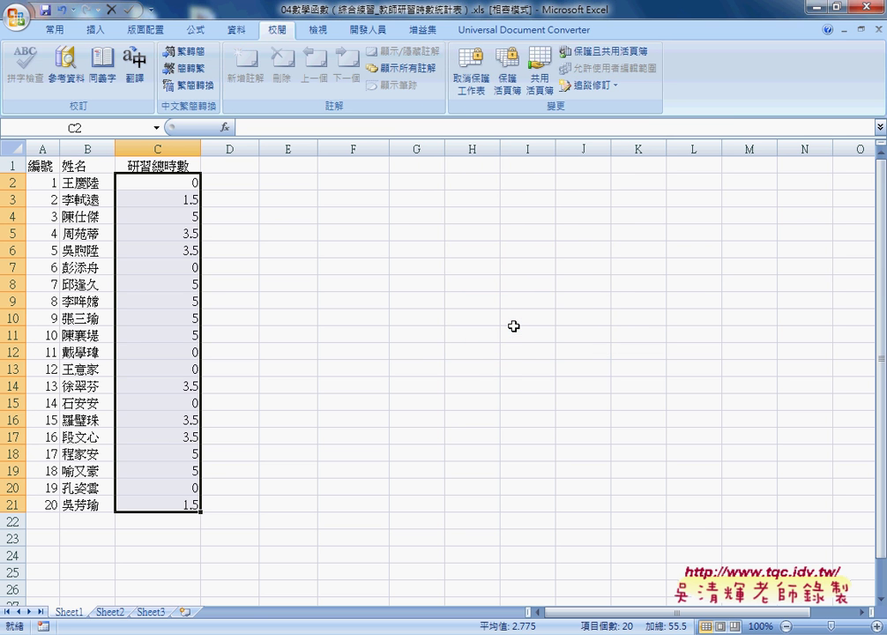
left_click(514, 328)
Step: Check that C2 and C3 hide their formulas and dismiss the protected-cell warning in C2
left_click(170, 184)
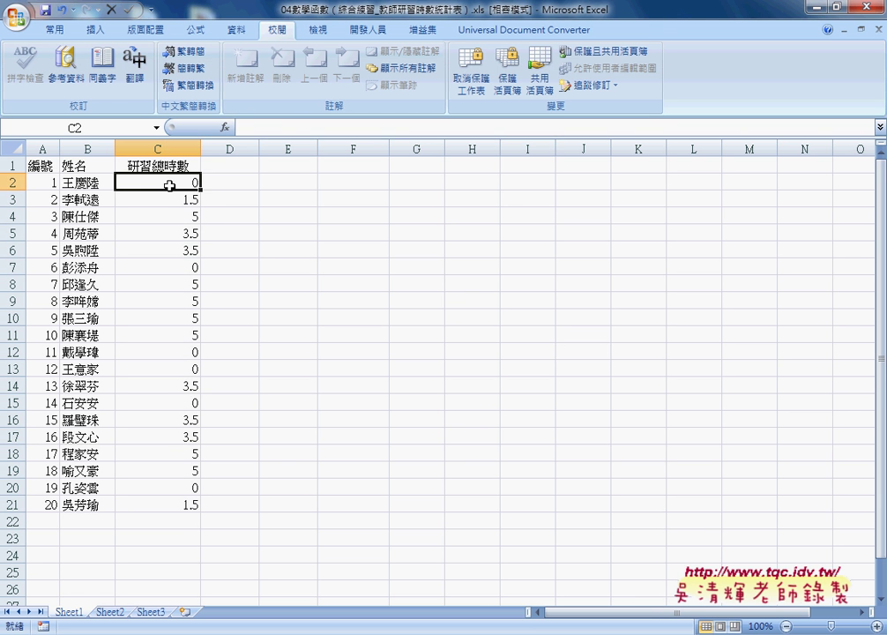
left_click(178, 197)
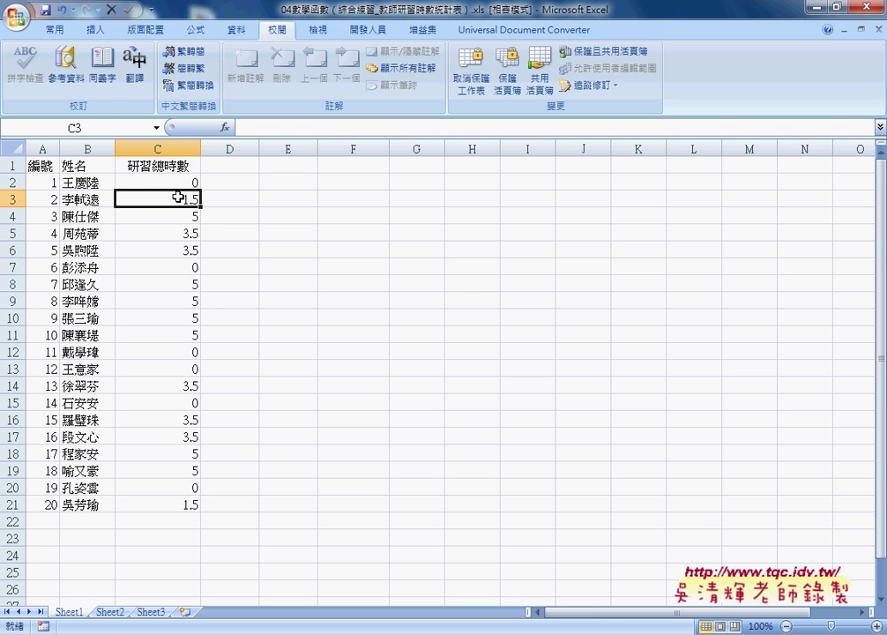
left_click(189, 185)
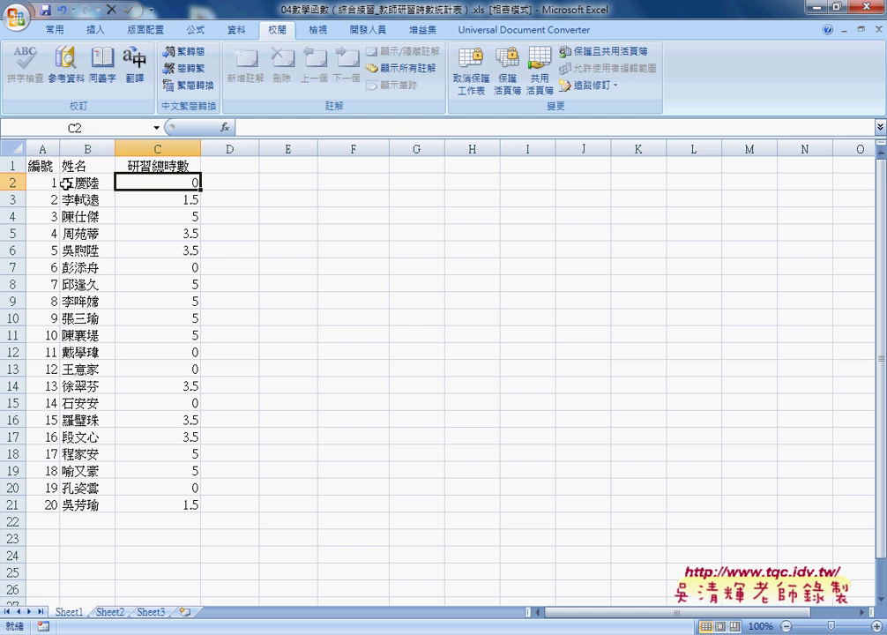
double_click(167, 183)
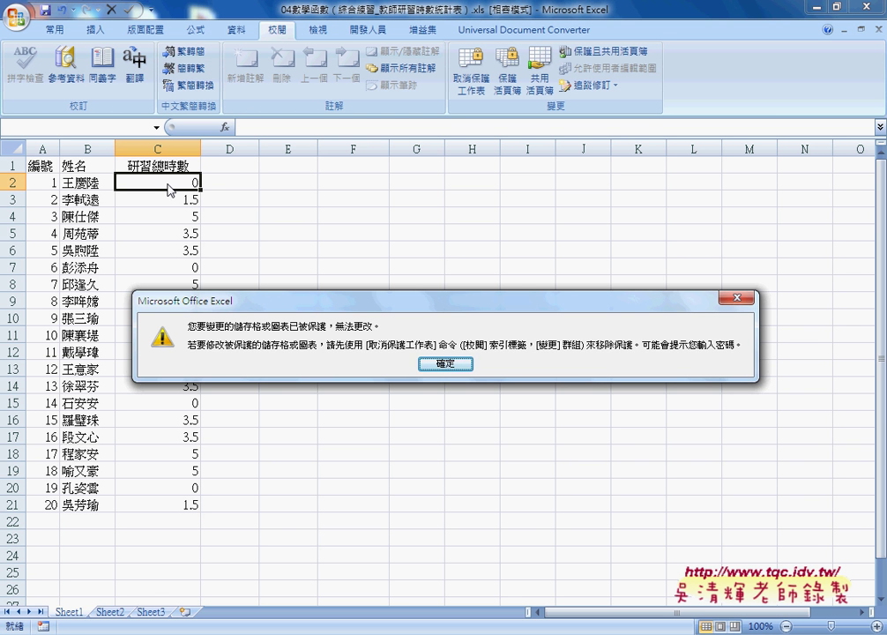
left_click(443, 363)
Step: Unprotect Sheet1 from the Review ribbon
left_click(55, 29)
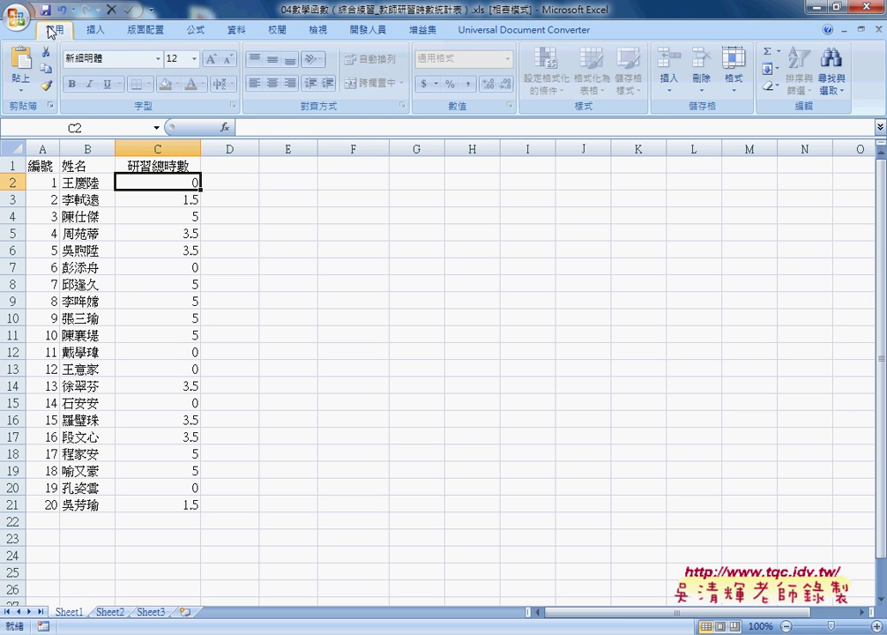
left_click(278, 33)
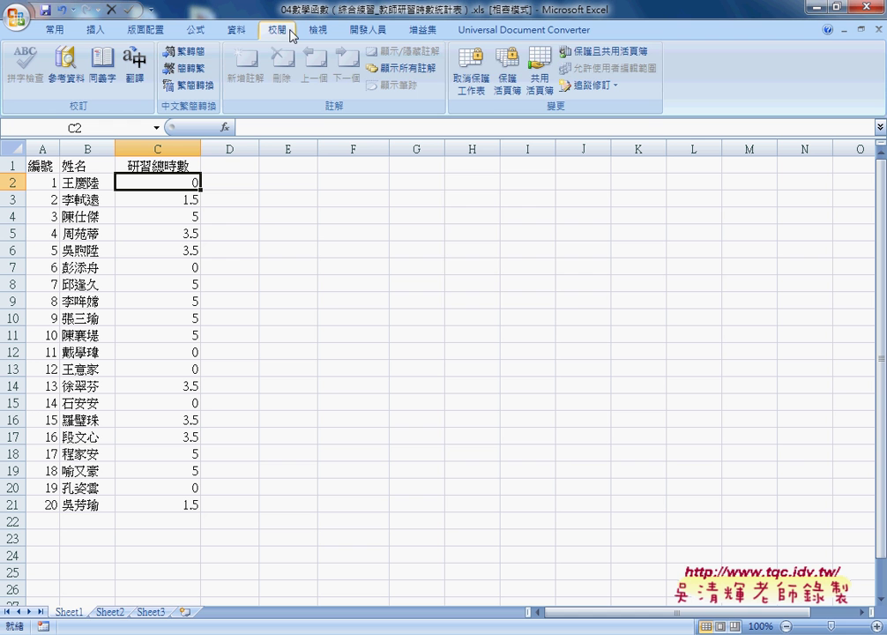
left_click(475, 83)
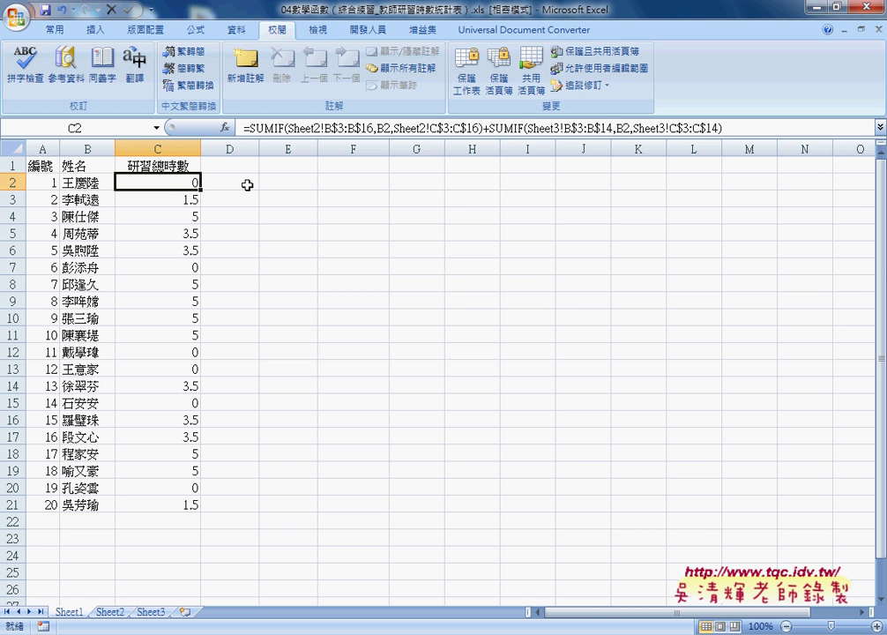
Step: Protect Sheet1 with a confirmed password, then bring up the Unprotect Sheet password prompt
left_click(473, 81)
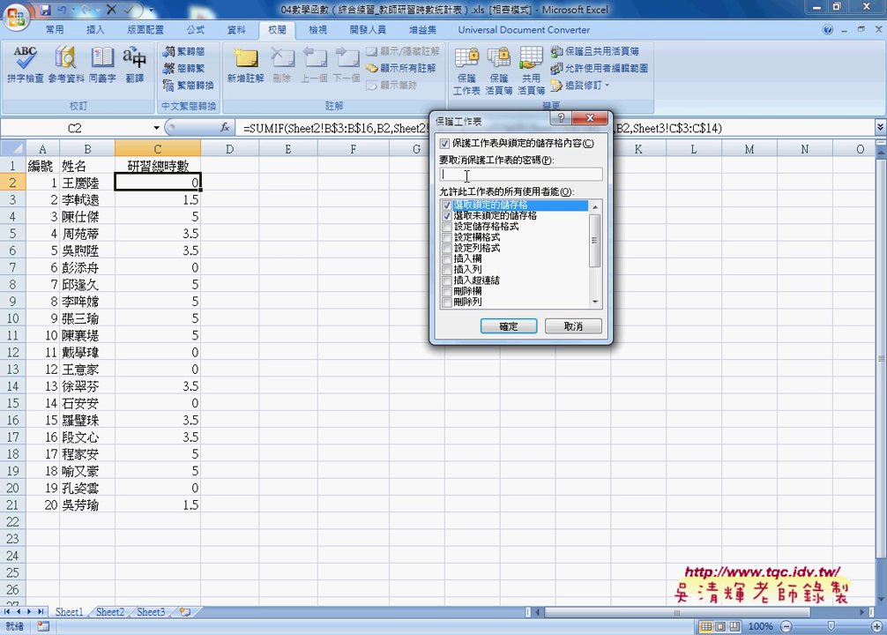
left_click(506, 324)
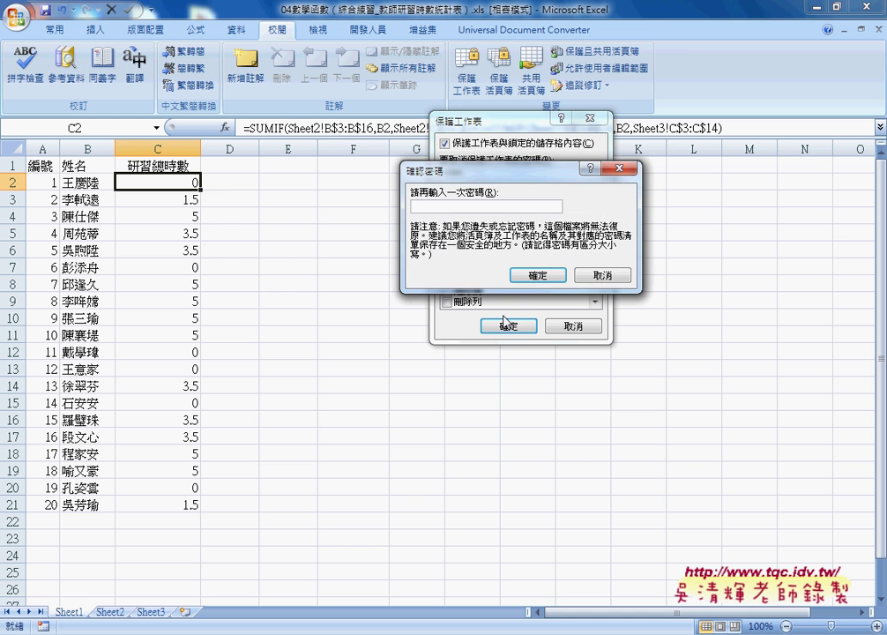
left_click(538, 275)
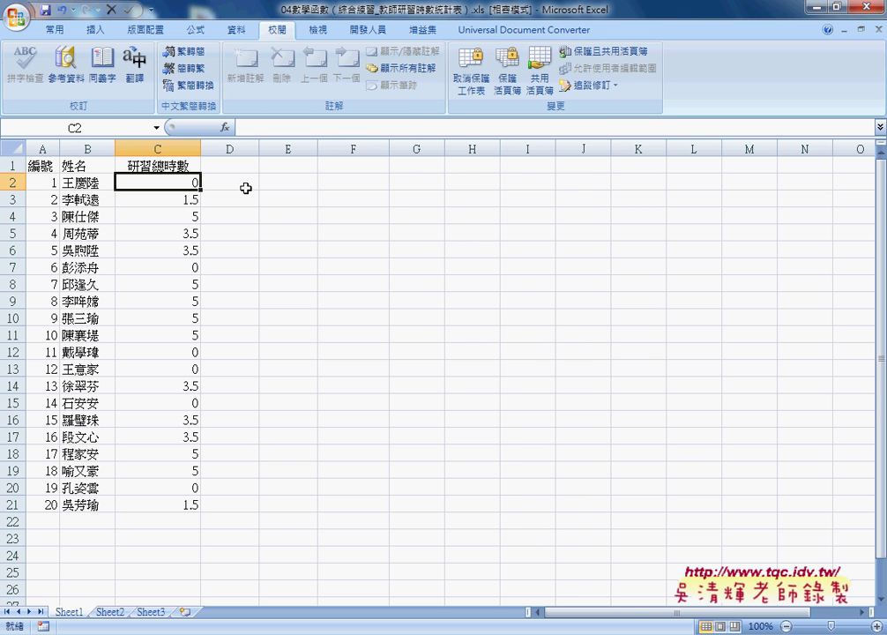
left_click(471, 70)
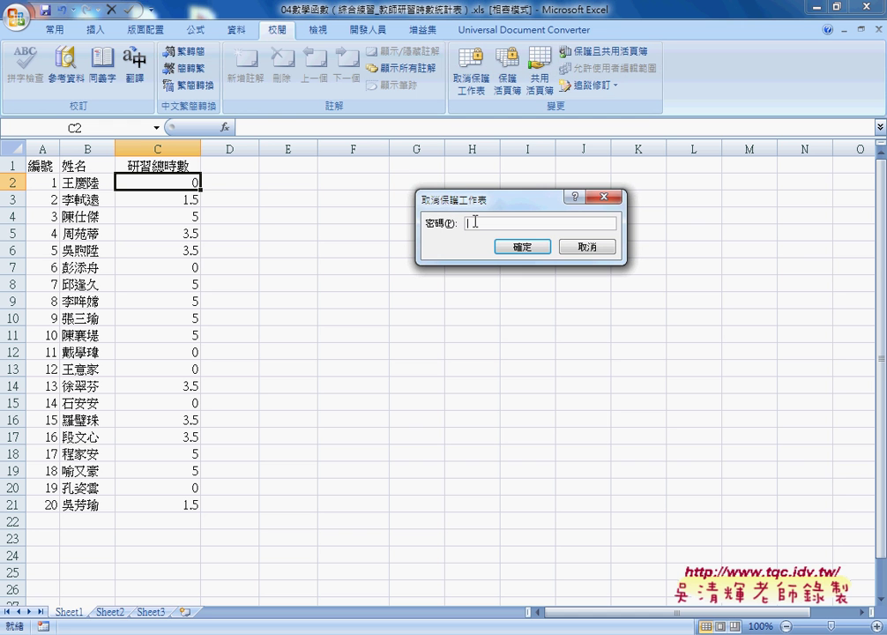
Step: Enter the sheet password in the Unprotect Sheet prompt and submit it
left_click(529, 247)
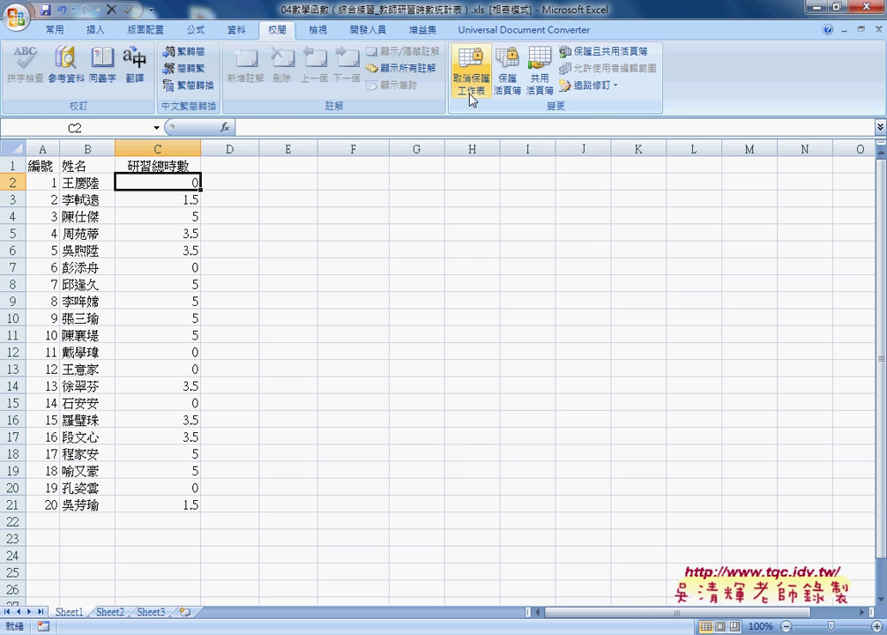
left_click(111, 612)
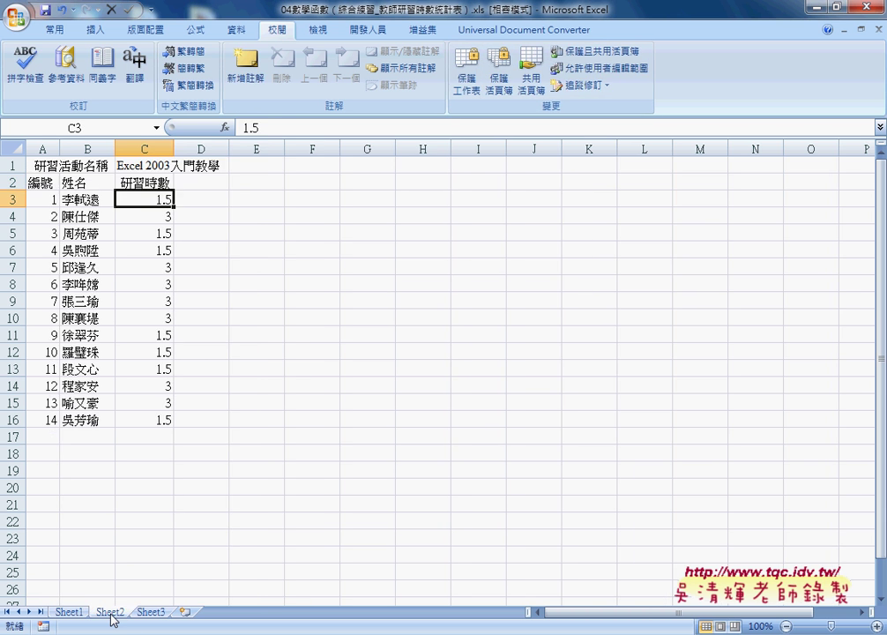
left_click(159, 614)
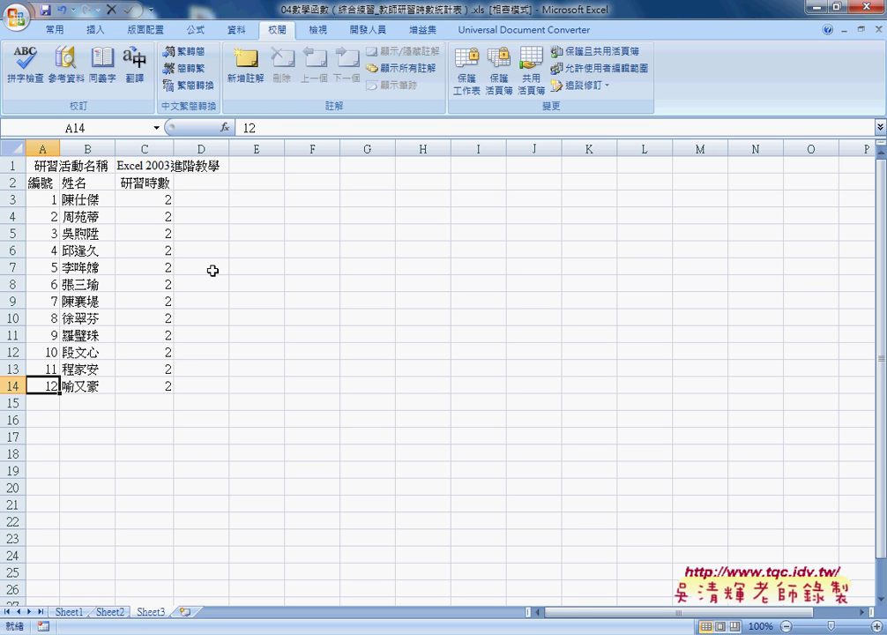
left_click(152, 166)
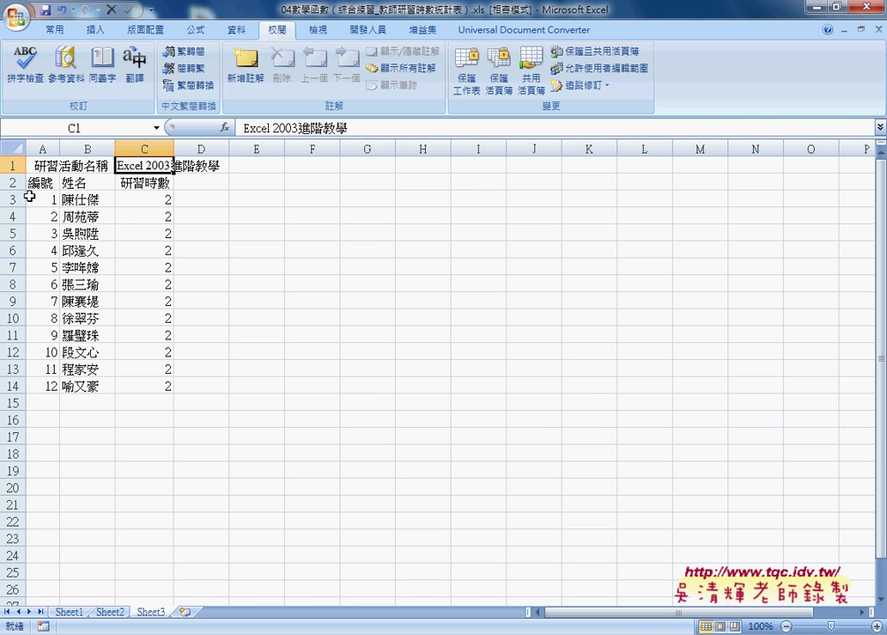
left_click_drag(148, 199, 153, 385)
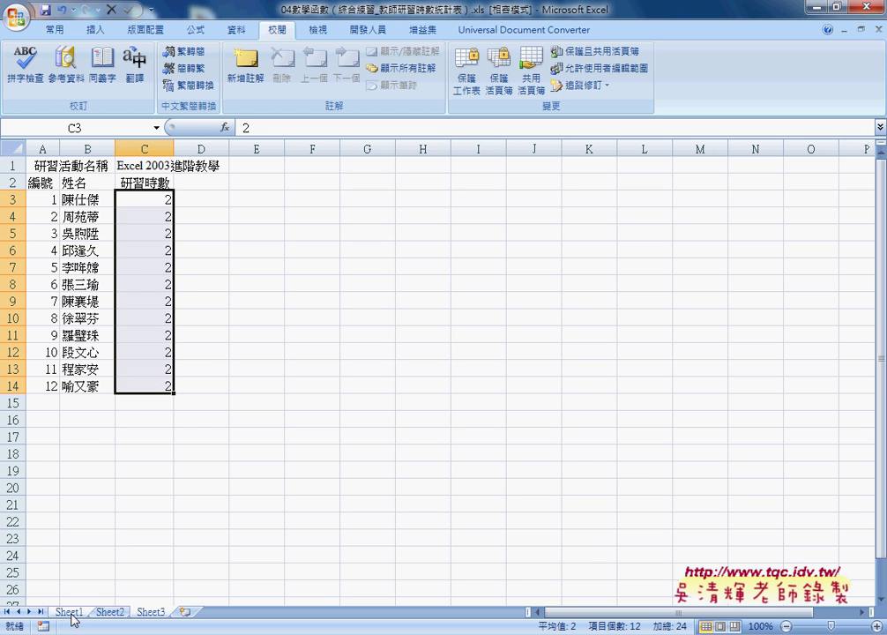
left_click(109, 612)
left_click(147, 615)
left_click(66, 612)
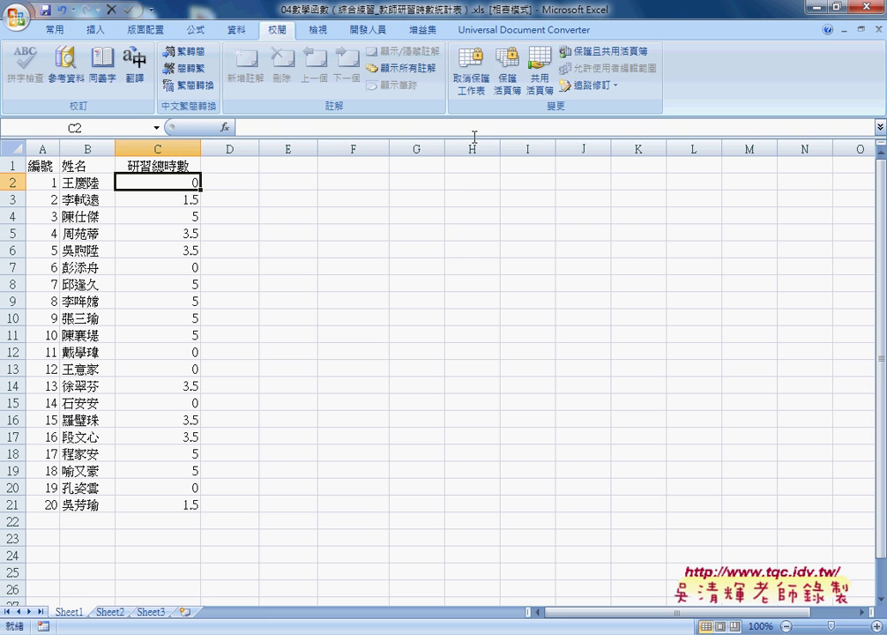
Step: Unprotect Sheet1 by entering its password
left_click(467, 83)
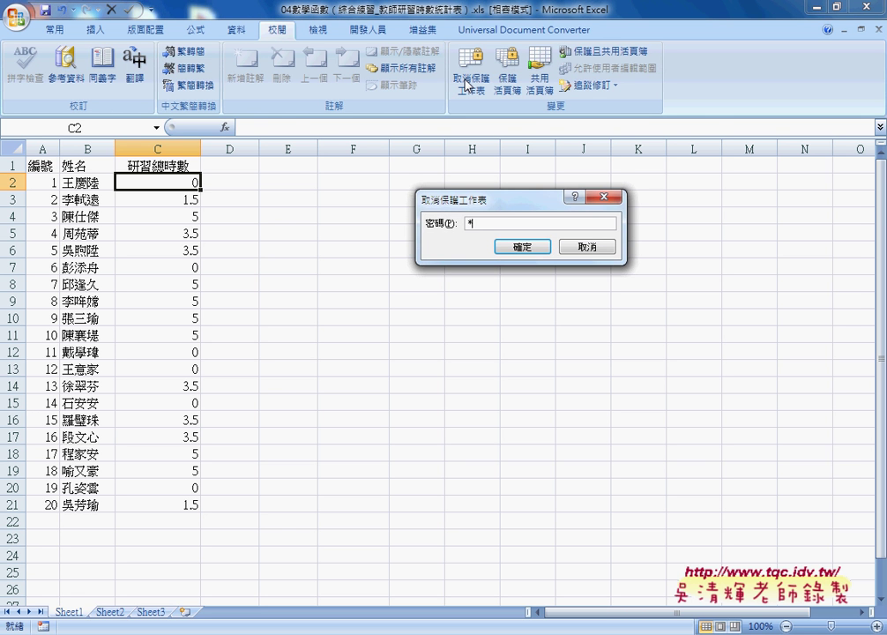
key("Return")
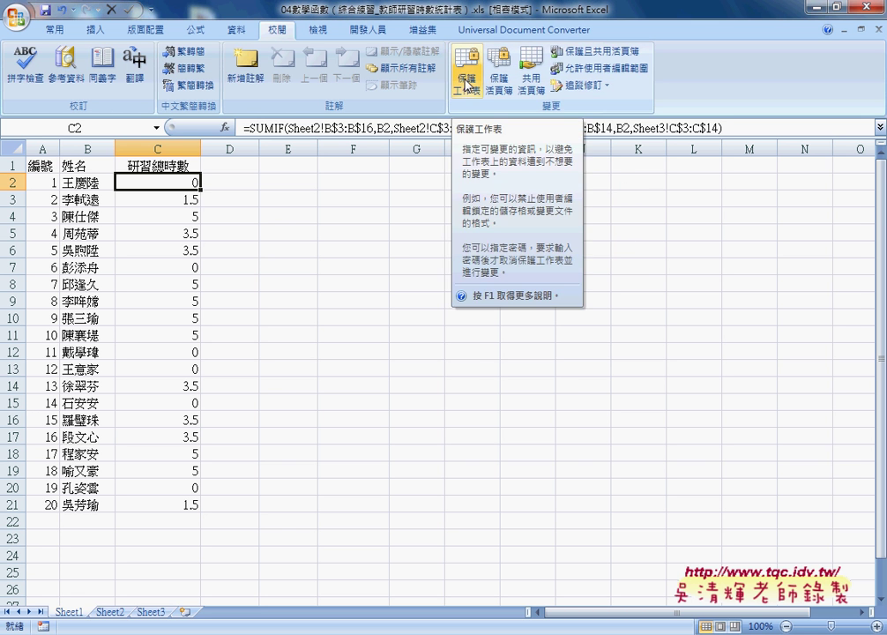
Step: Open C2's first SUMIF in Function Arguments and review Range, Criteria and Sum_range
left_click(273, 128)
left_click(225, 127)
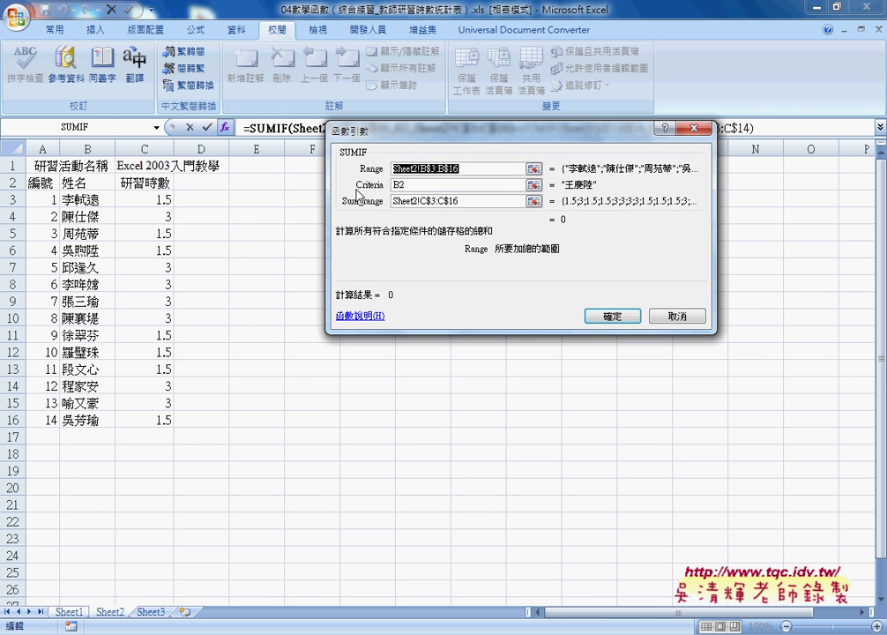
left_click_drag(431, 145, 463, 202)
left_click(500, 225)
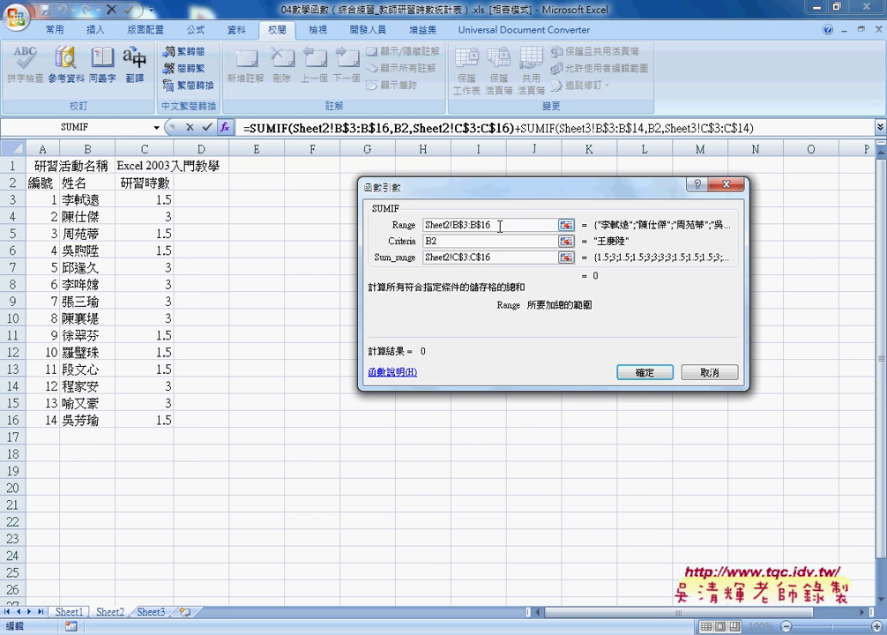
left_click(460, 242)
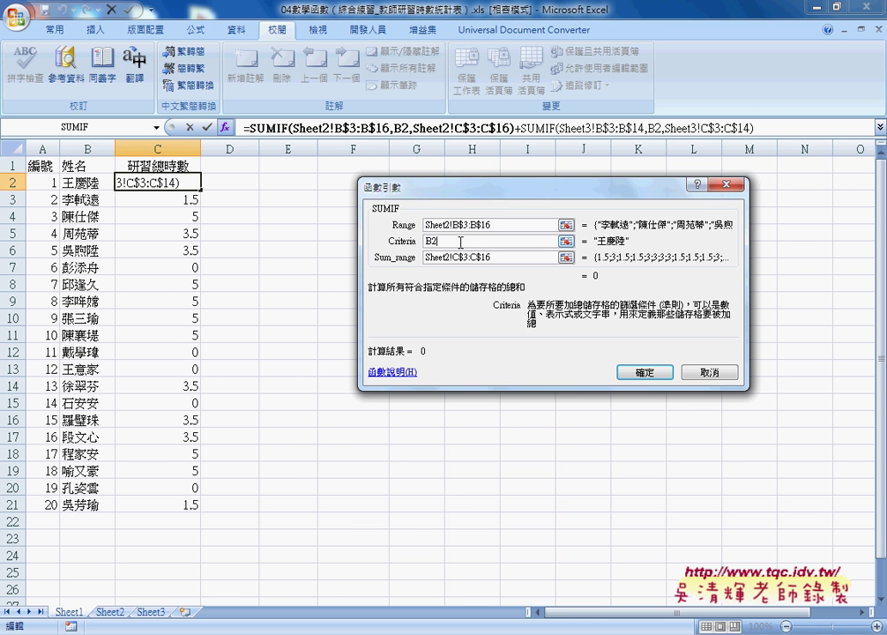
left_click(499, 258)
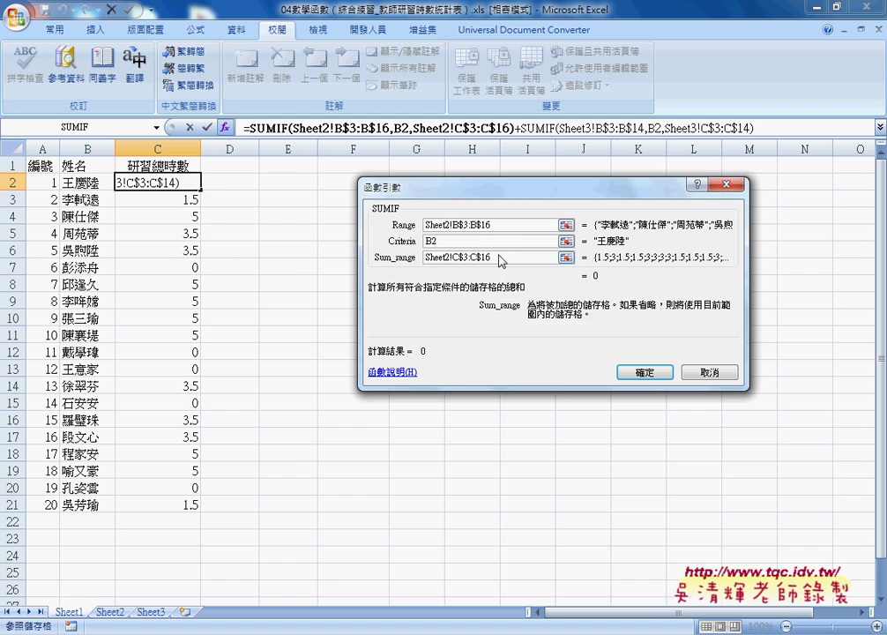
left_click(494, 243)
left_click(494, 225)
left_click(487, 243)
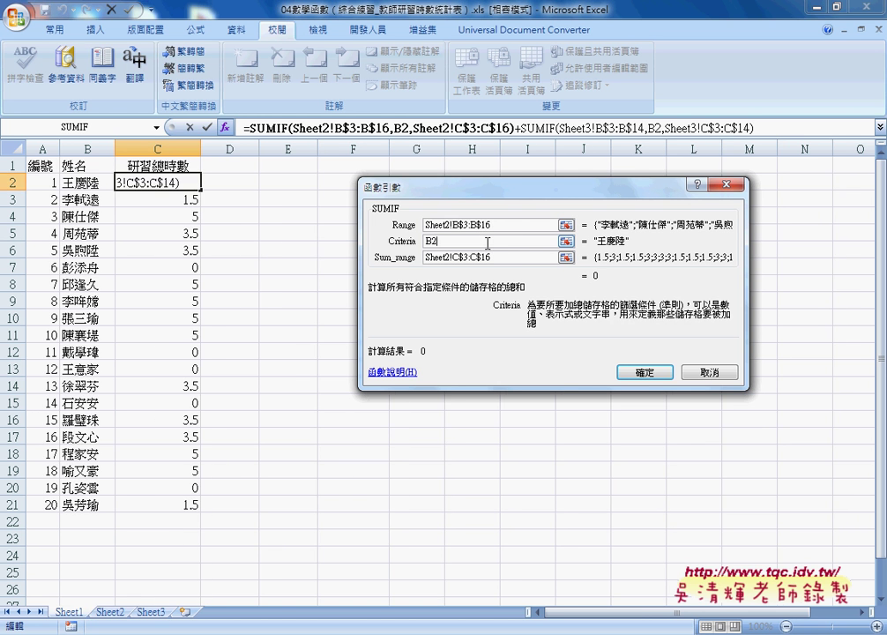
key("Tab")
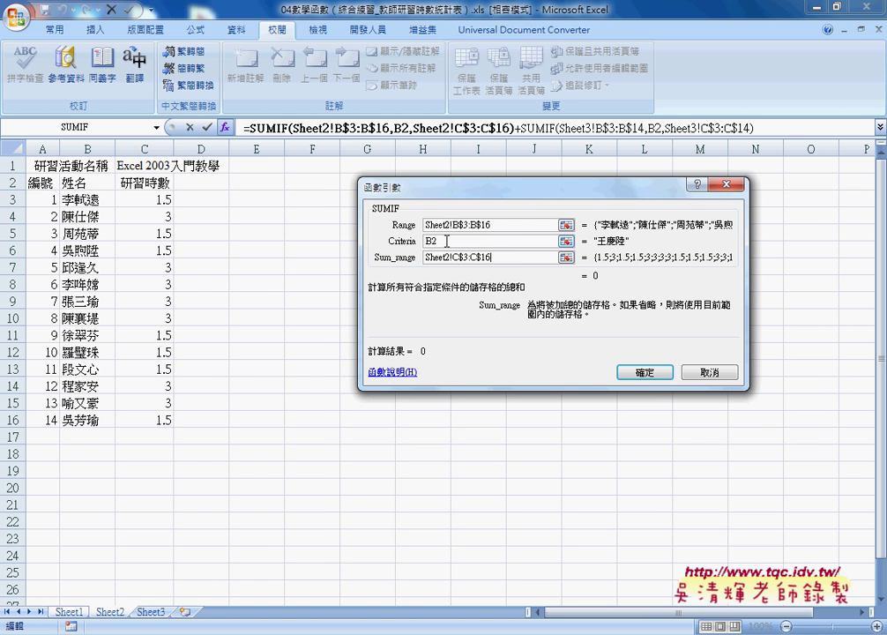
left_click(447, 241)
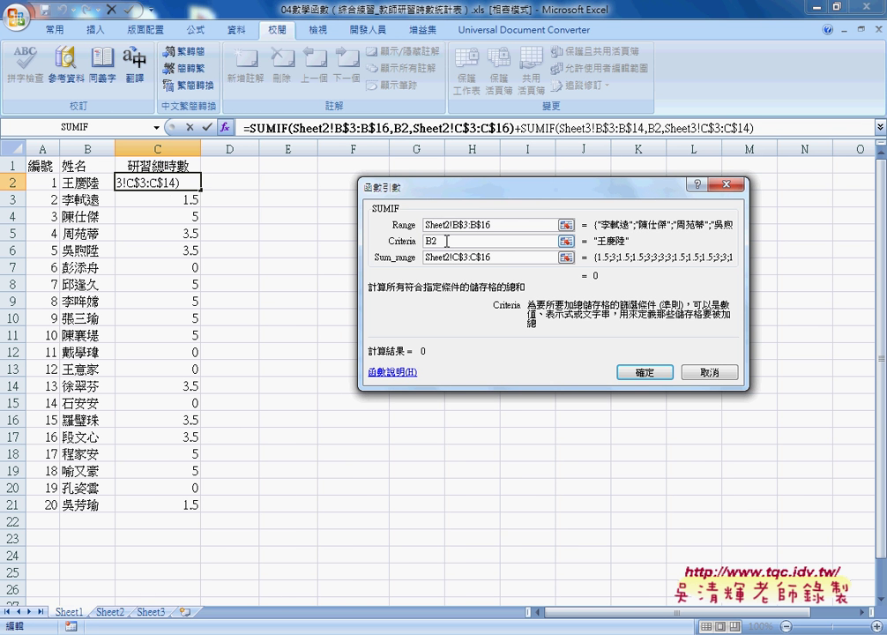